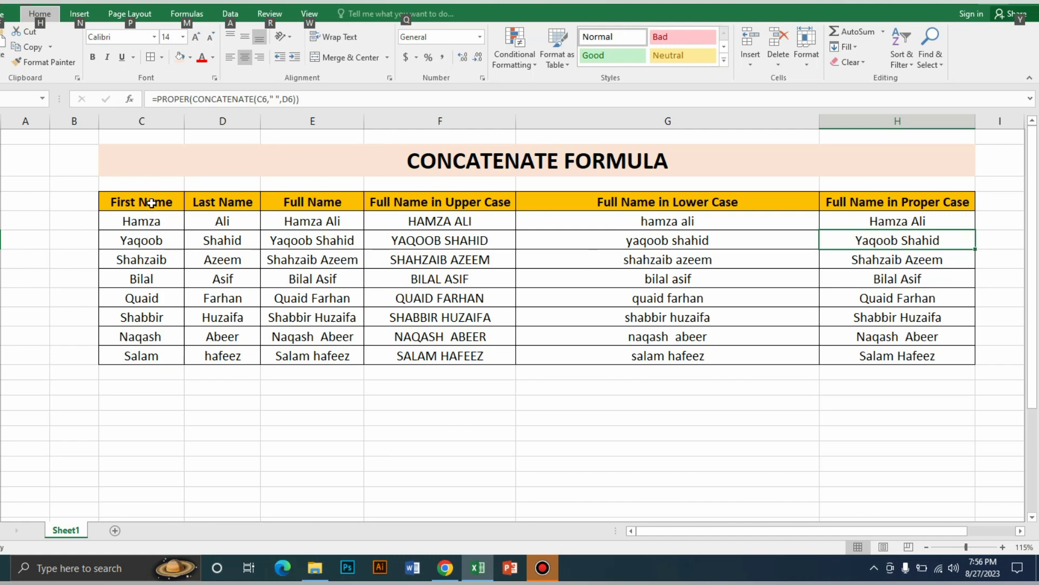
Review the first and last name columns and the existing formulas in columns E, F and G.
left_click_drag(146, 202, 156, 355)
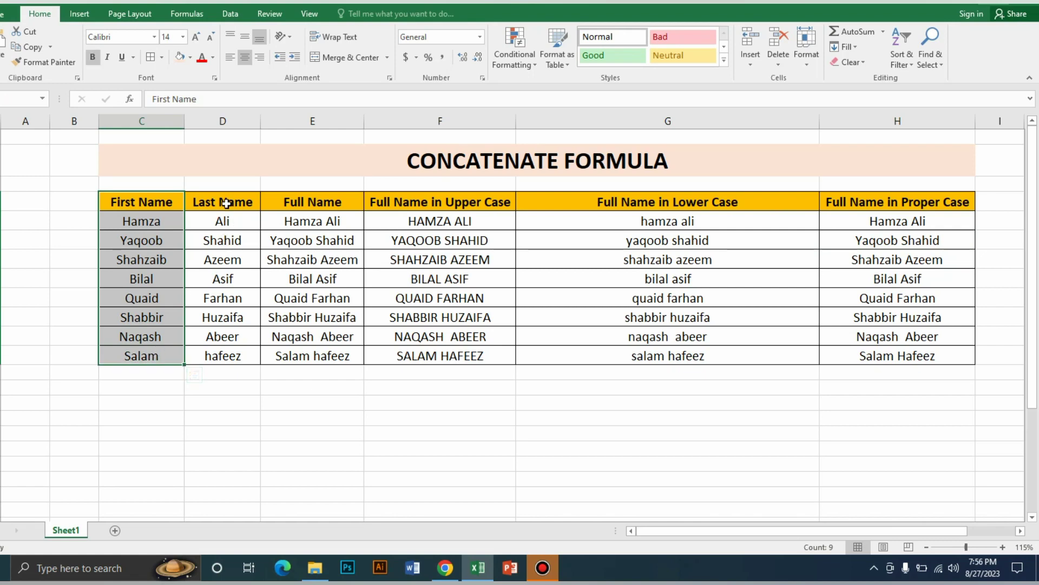
left_click_drag(224, 205, 224, 355)
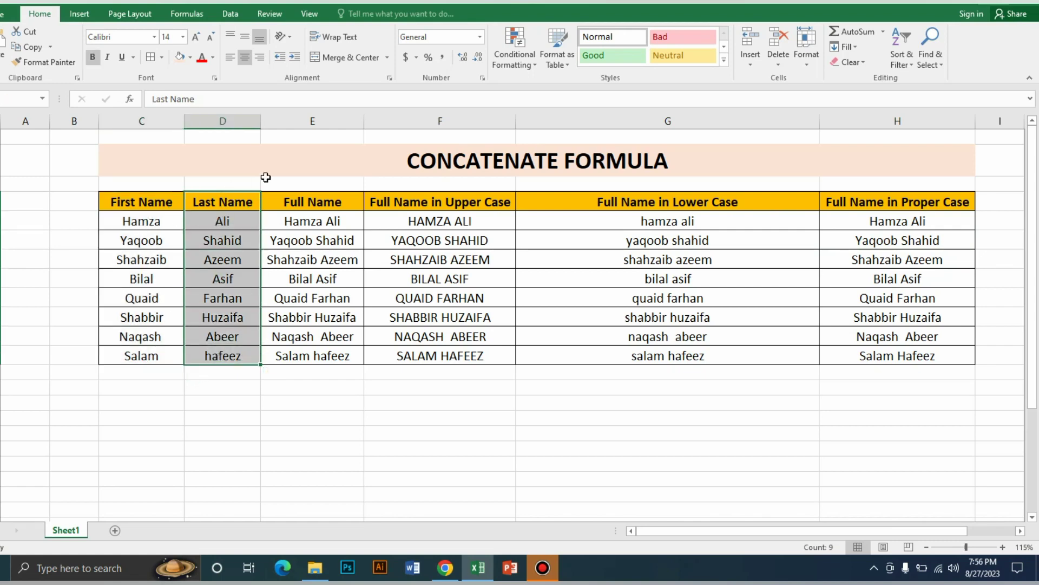
left_click(314, 224)
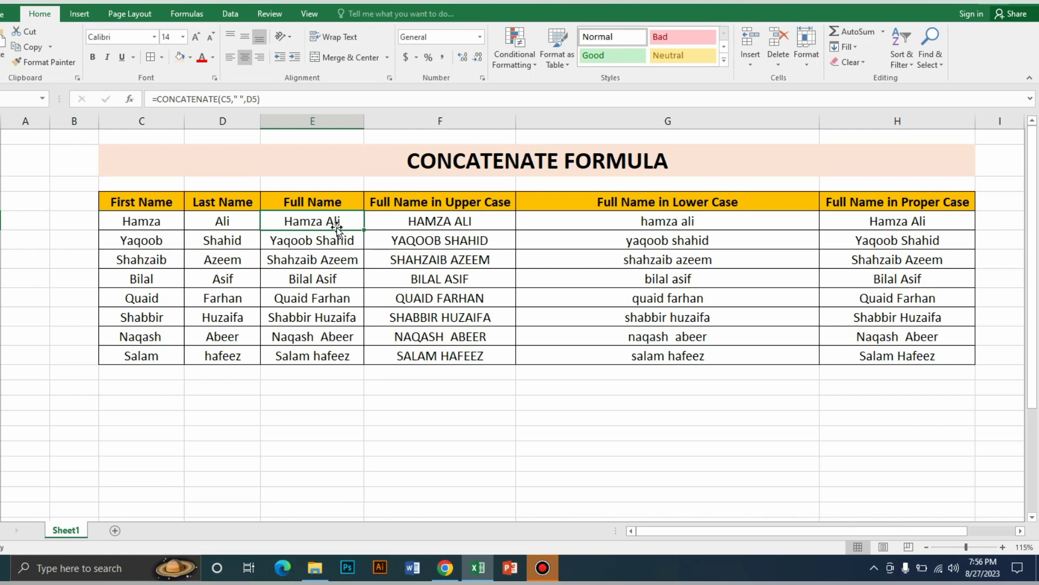
double_click(336, 227)
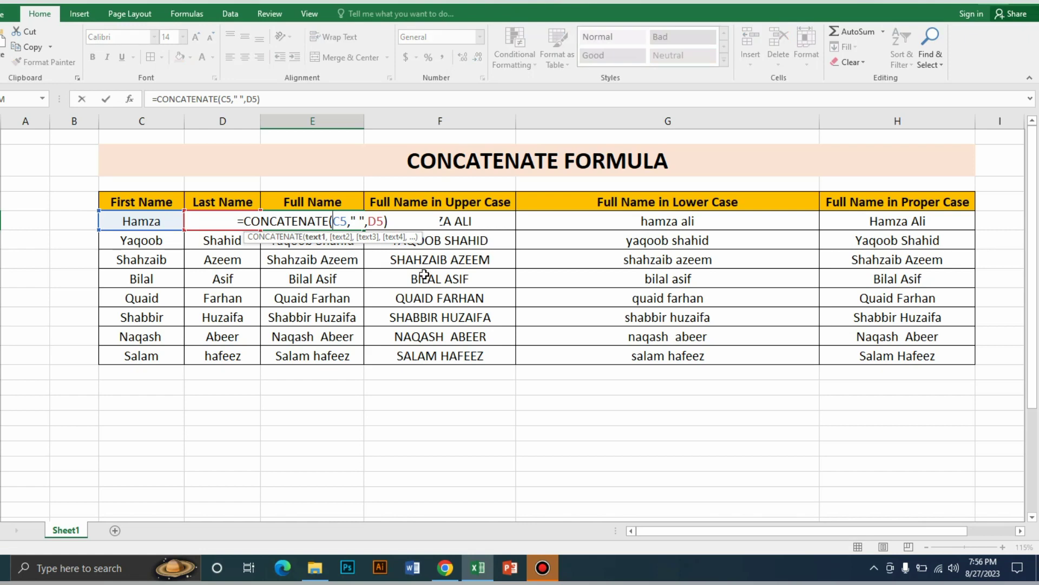
key("Return")
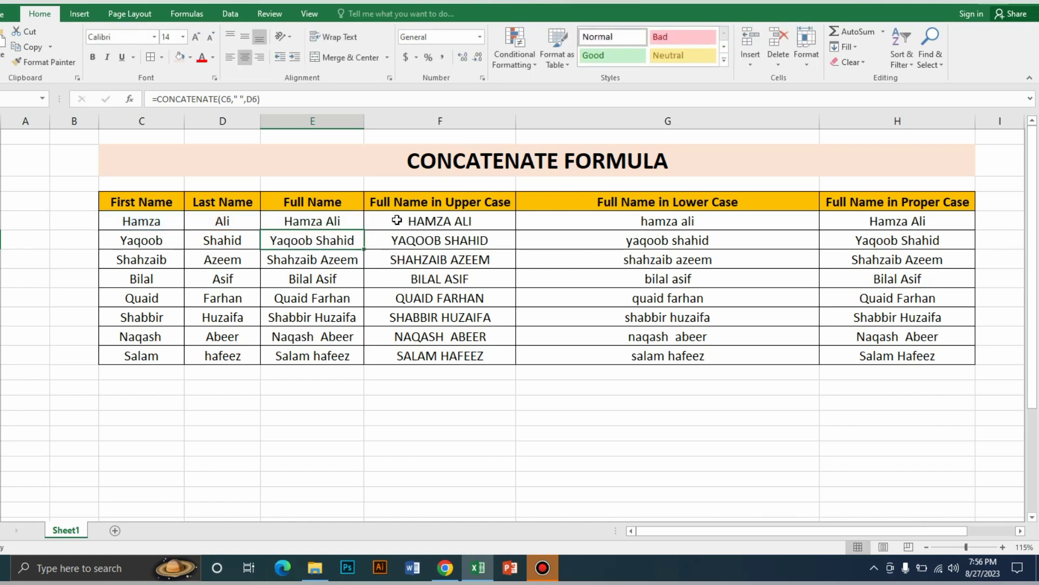
left_click(434, 222)
double_click(434, 222)
key("Escape")
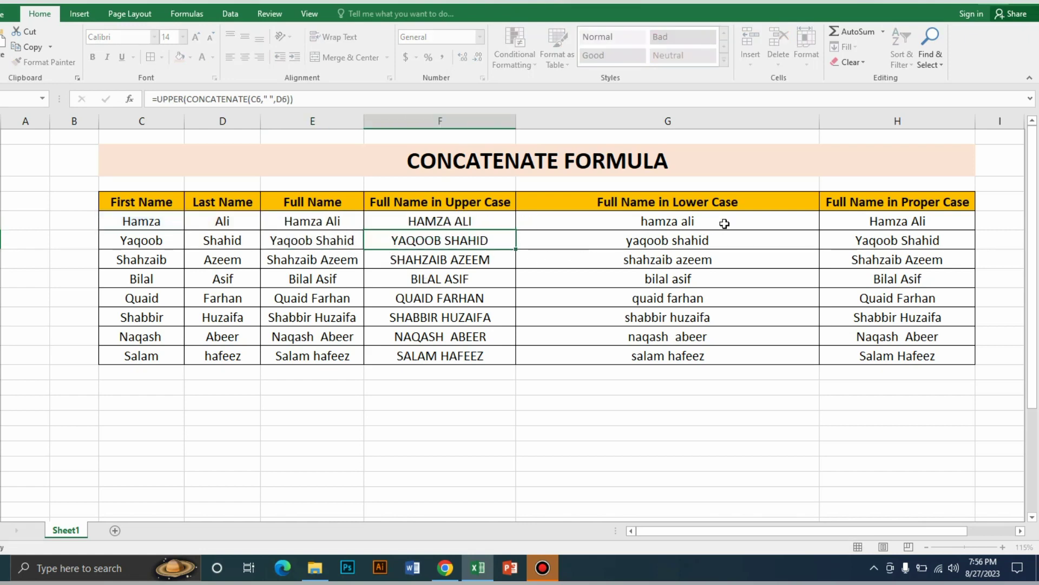
left_click(725, 224)
double_click(725, 224)
key("Escape")
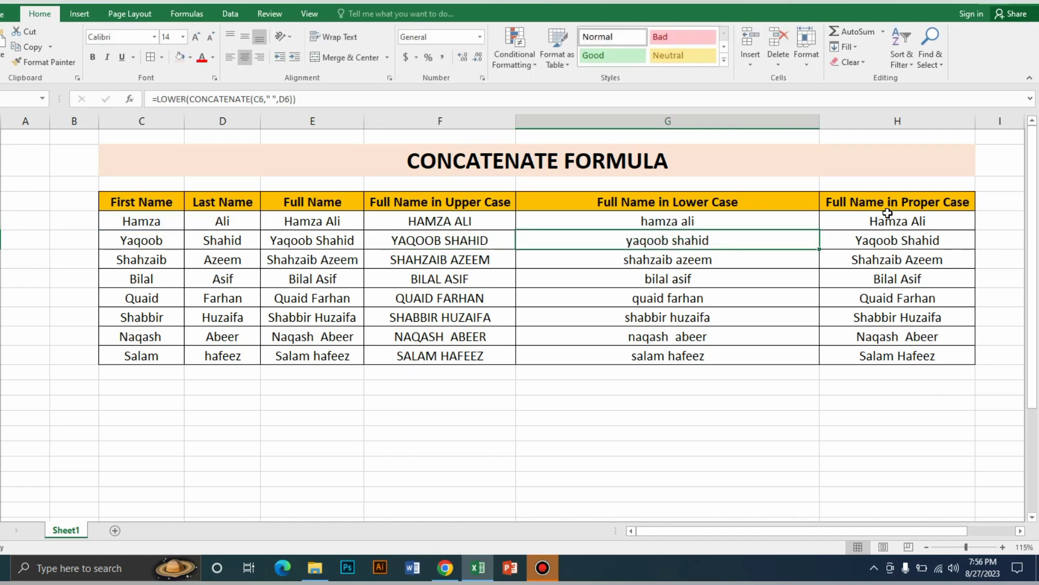
left_click(890, 204)
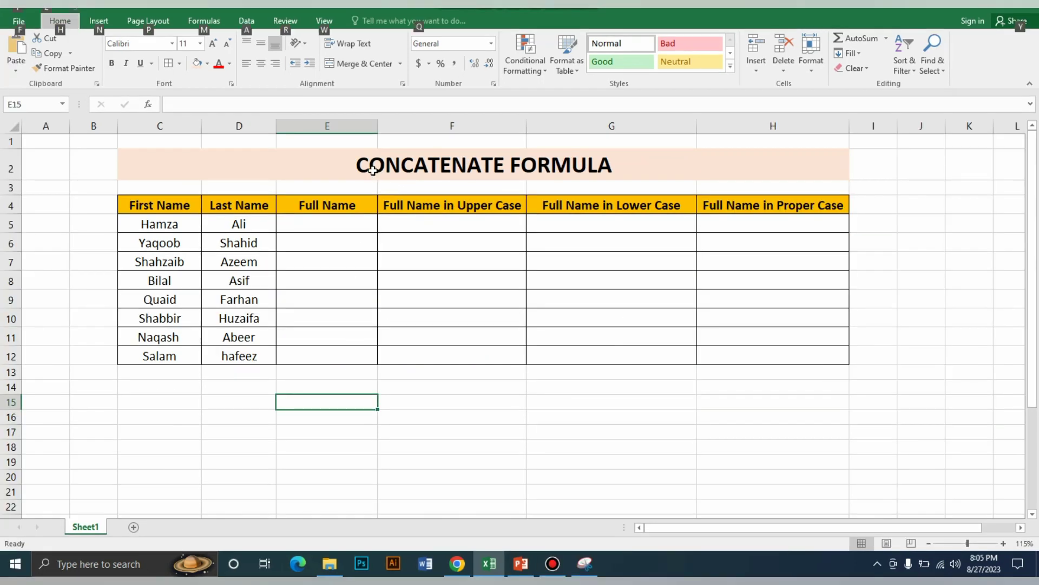
Enter =CONCATENATE(C5,D5) in E5 to join the first and last names.
left_click(327, 225)
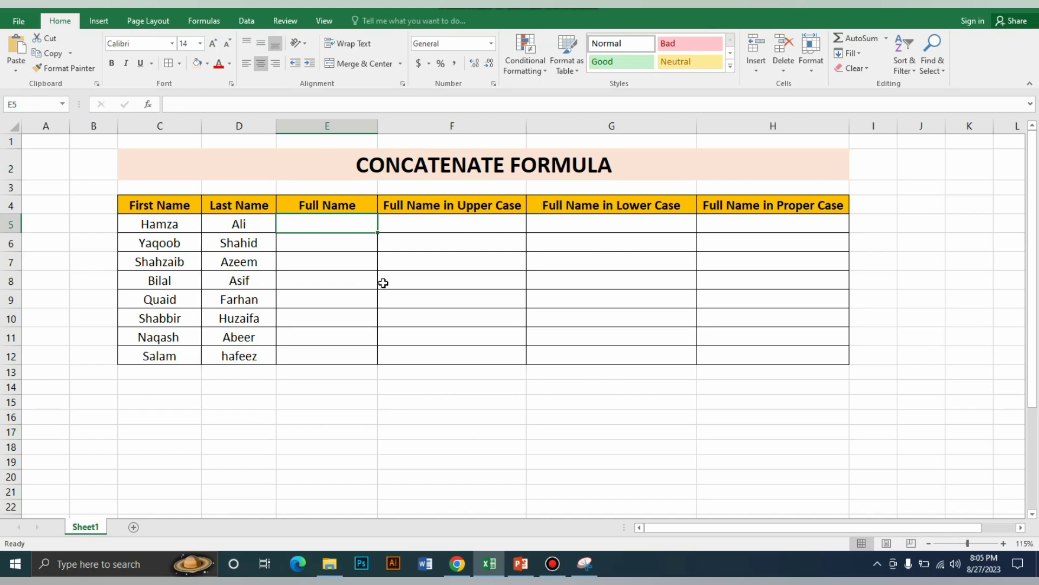
type("=conca")
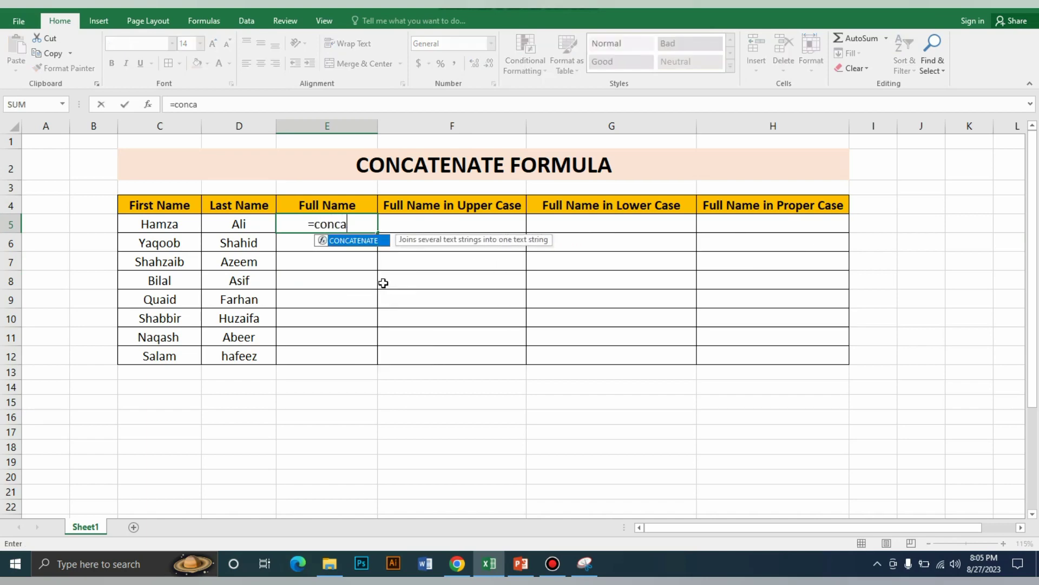
key("Tab")
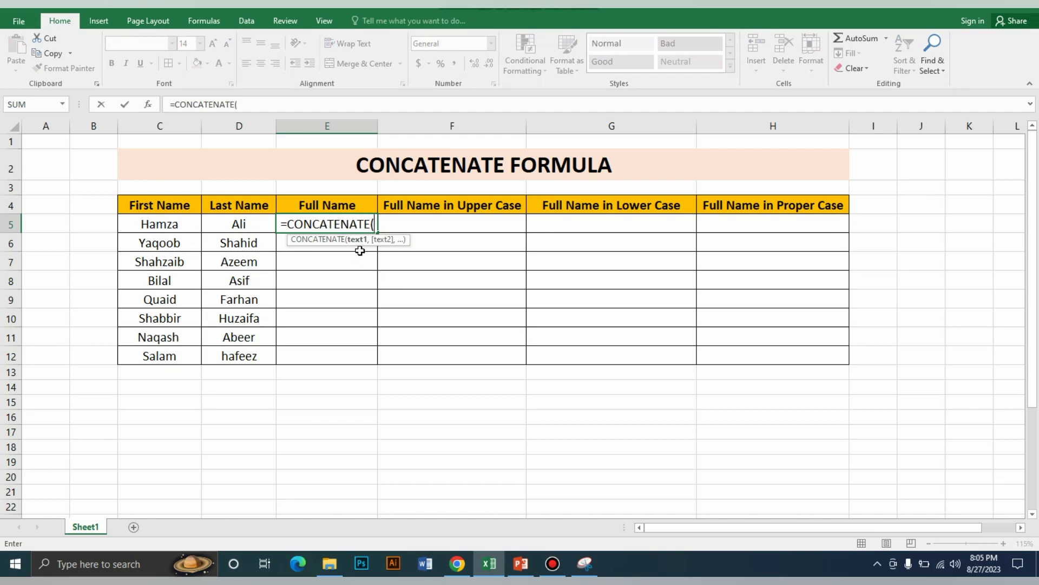
left_click(156, 223)
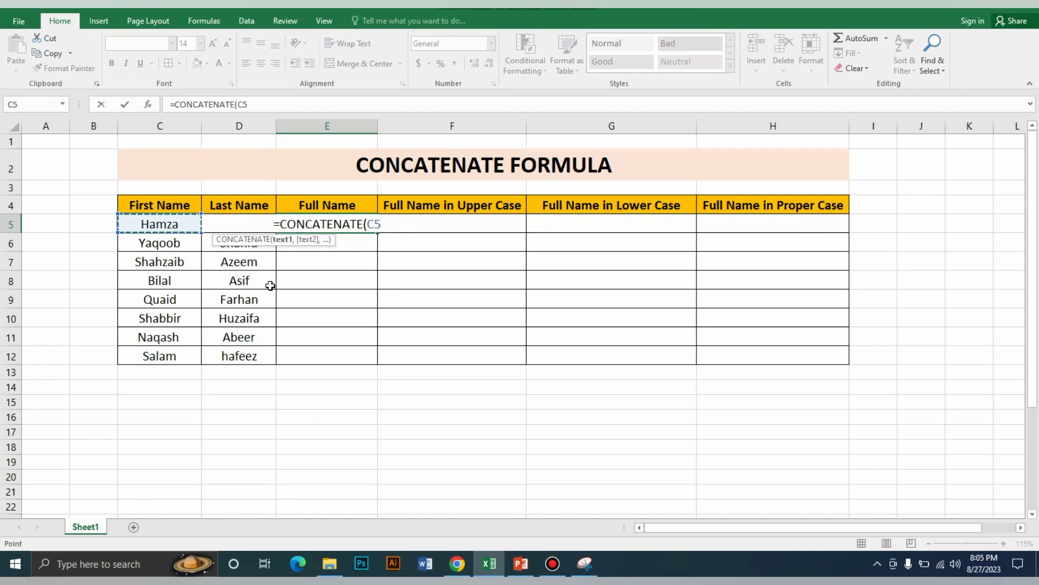
type(",")
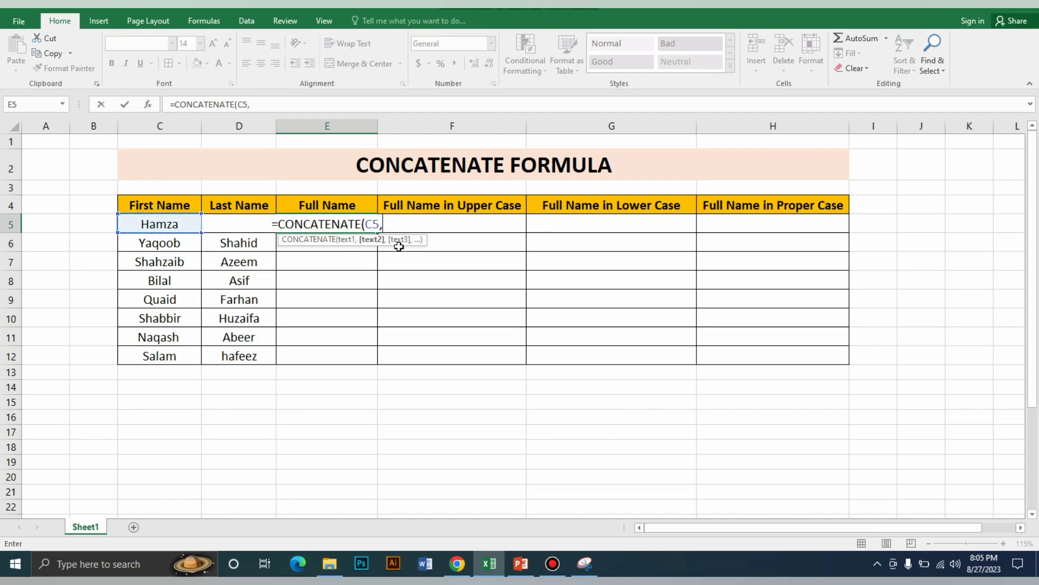
left_click(218, 204)
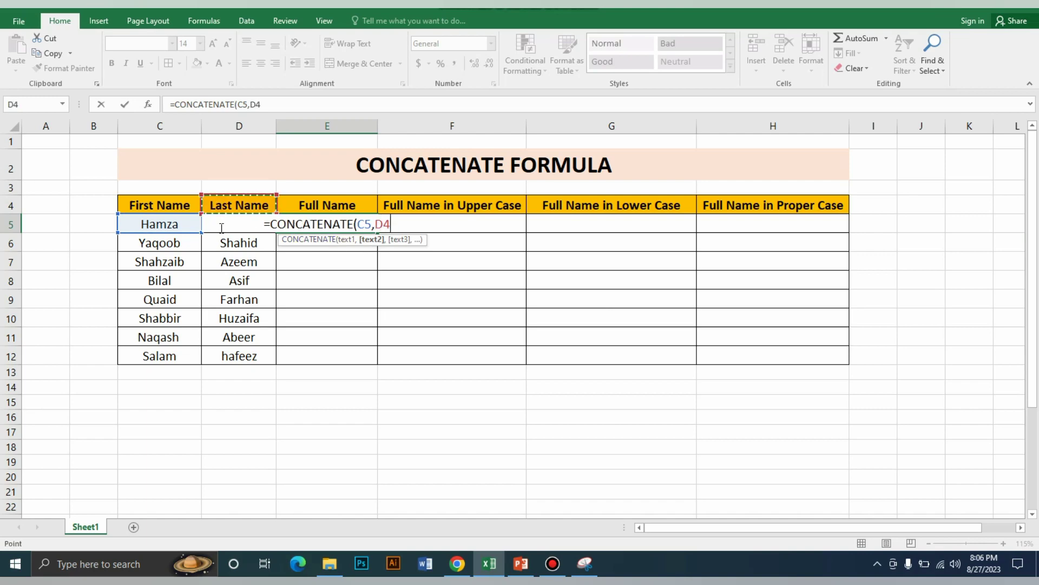
left_click(218, 222)
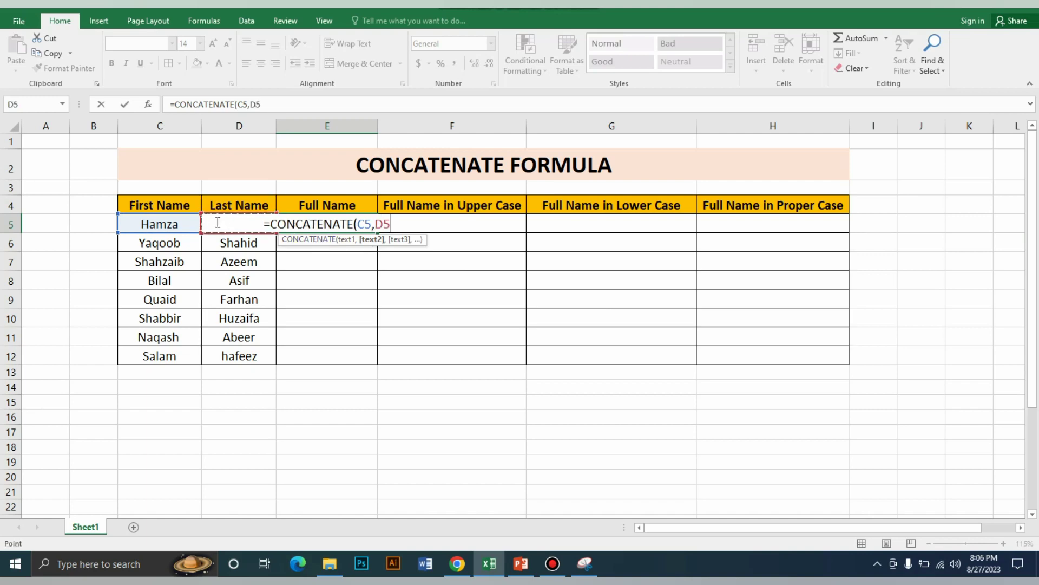
type(")")
key("Return")
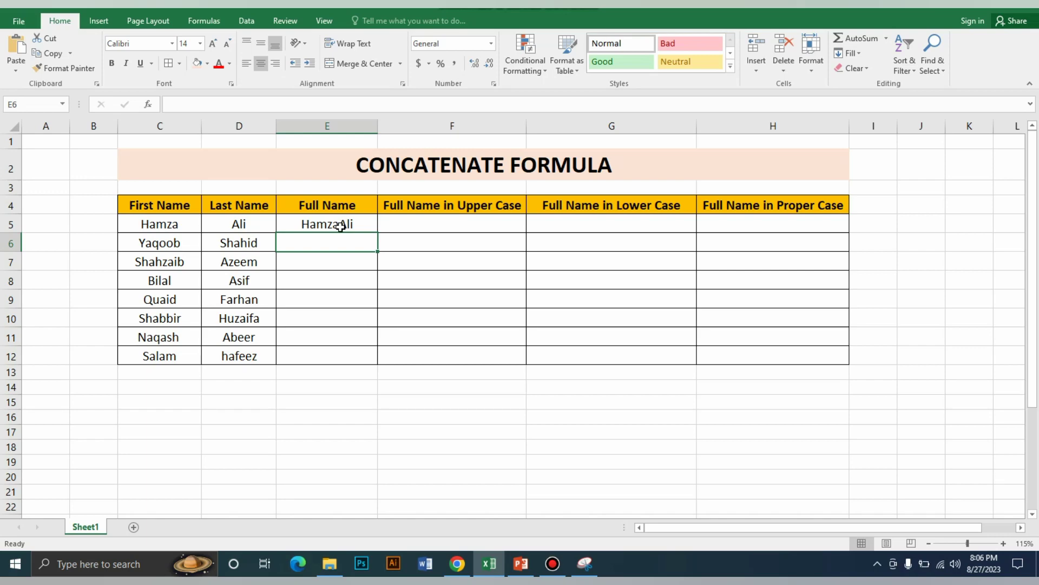
double_click(340, 223)
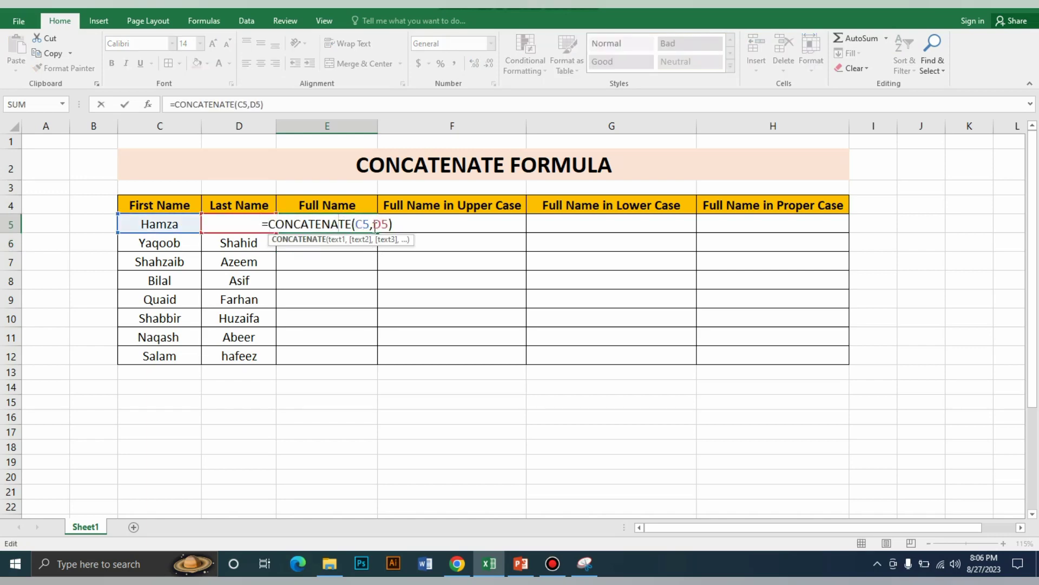
Add a " " space separator between C5 and D5 in E5's formula.
left_click(375, 224)
type("\" ")
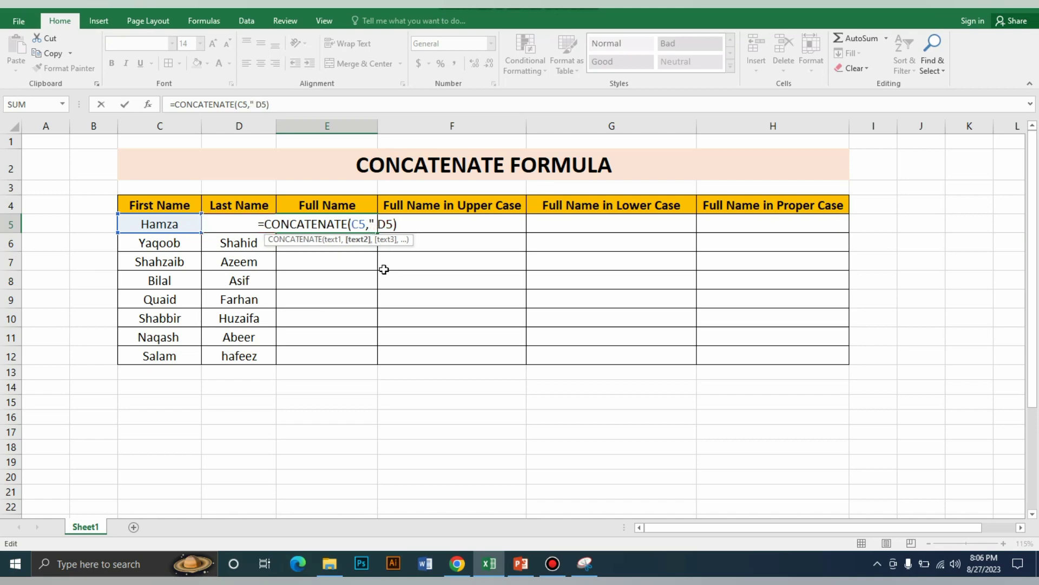
type("\",")
key("Return")
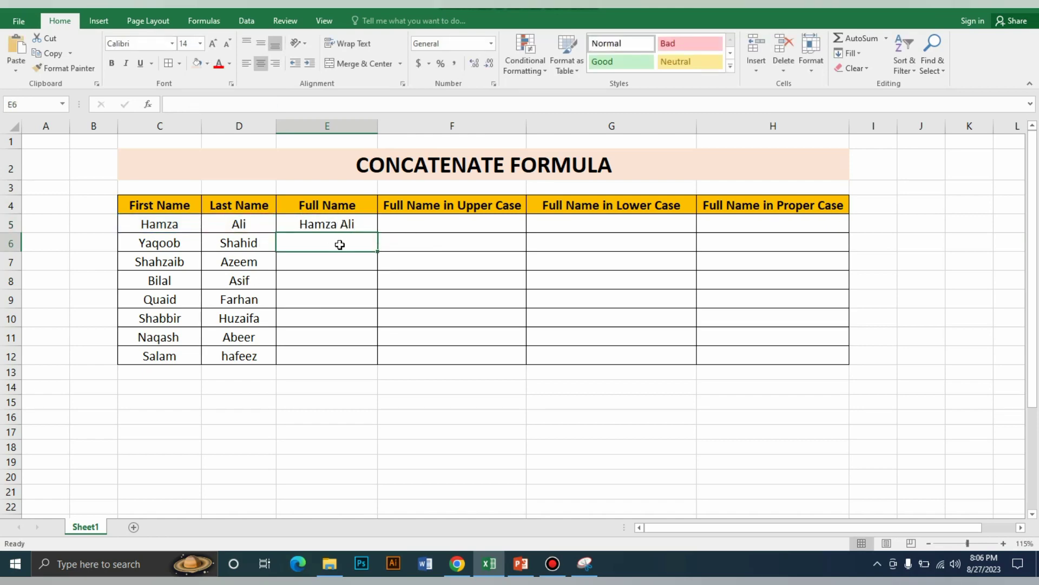
Try a hyphen instead of the space as E5's name separator.
double_click(344, 222)
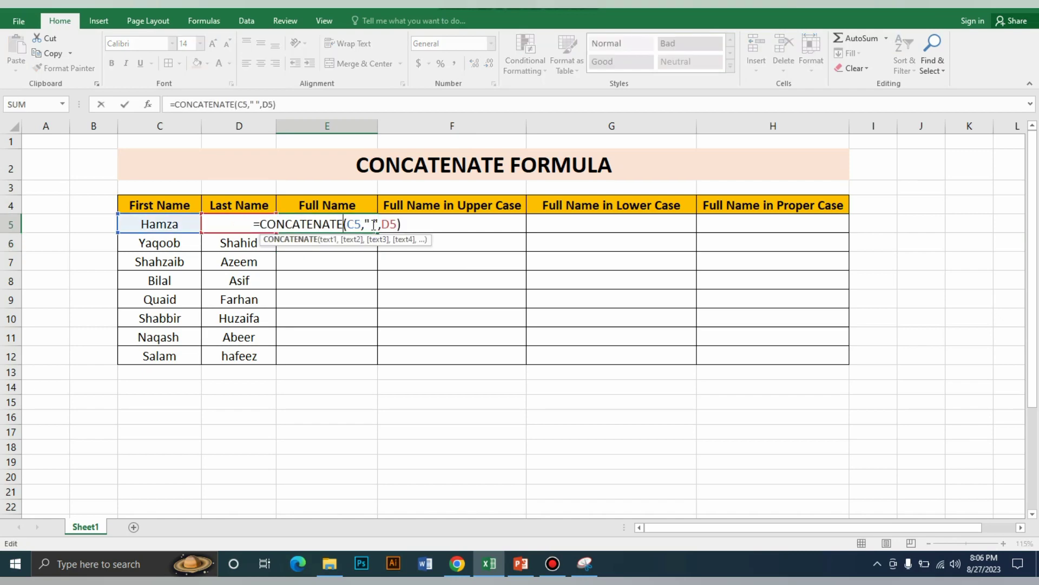
left_click(373, 223)
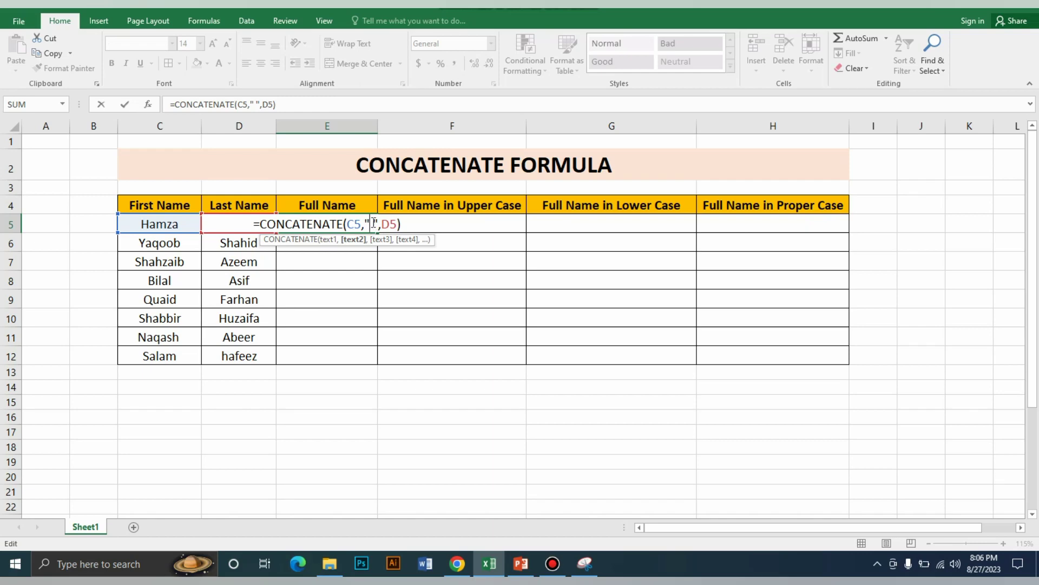
type("-")
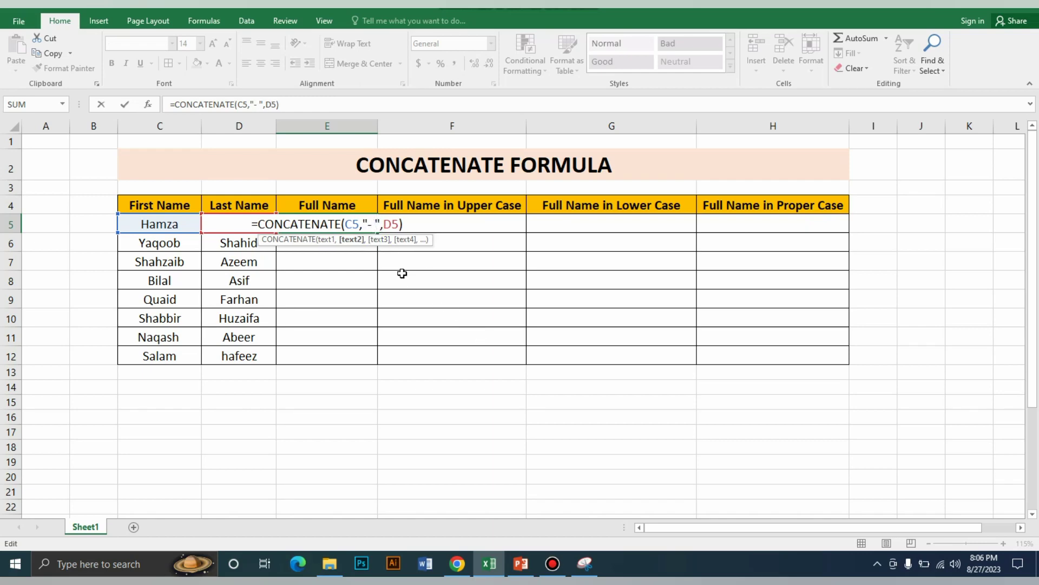
key("Delete")
key("Return")
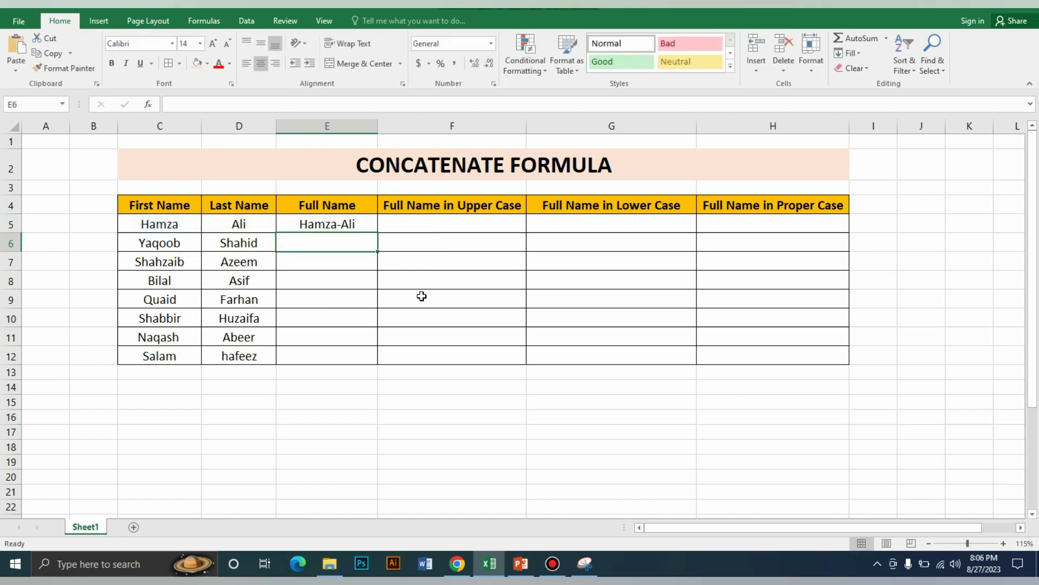
Undo the hyphen and fill E5's space-separated formula down through E12.
key("ctrl+z")
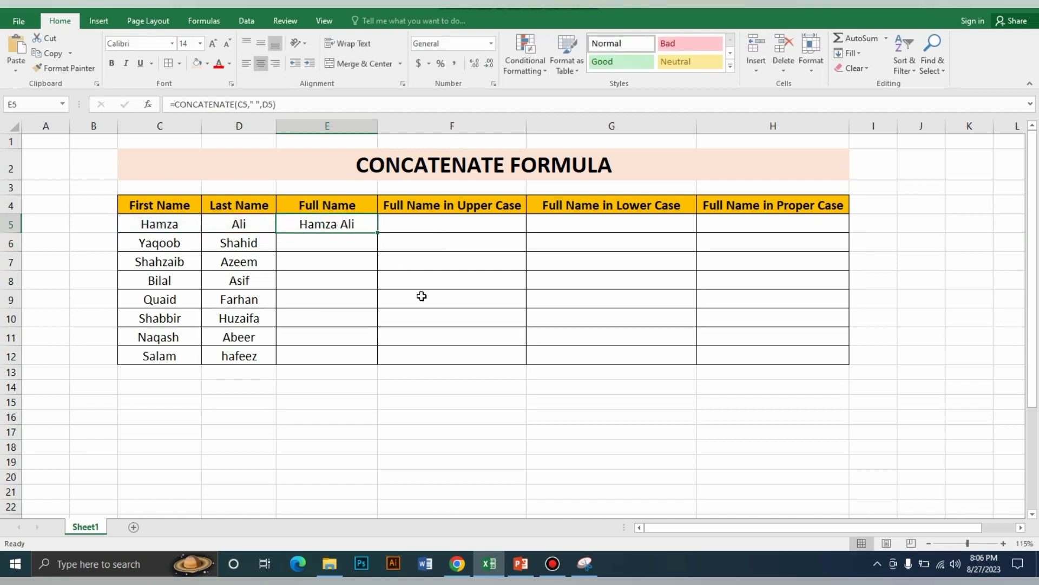
left_click_drag(378, 236, 372, 361)
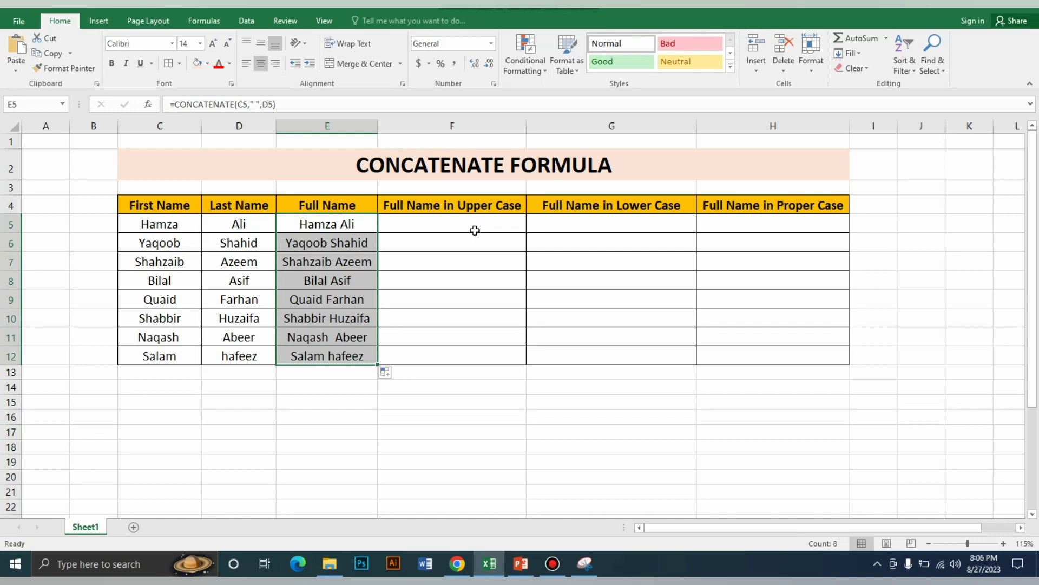
left_click(471, 224)
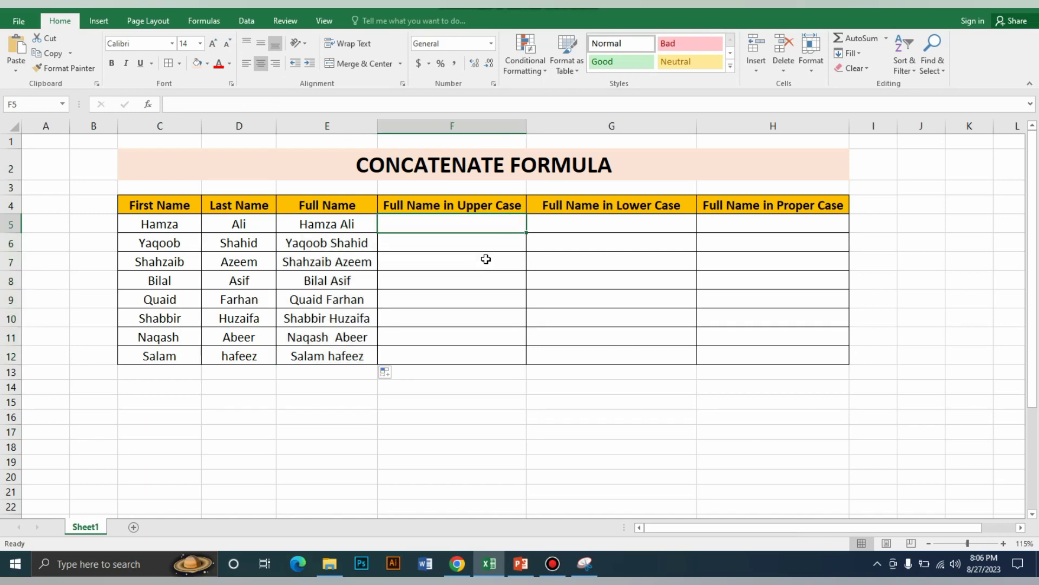
Enter =UPPER(CONCATENATE(C5," ",D5)) in F5 and fill it down to F12.
type("=up")
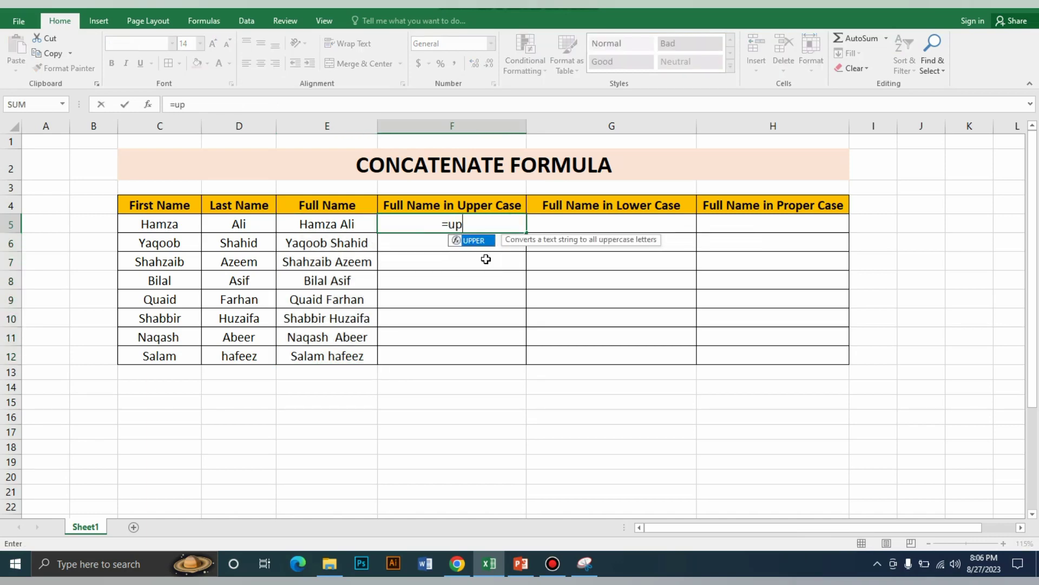
type("per")
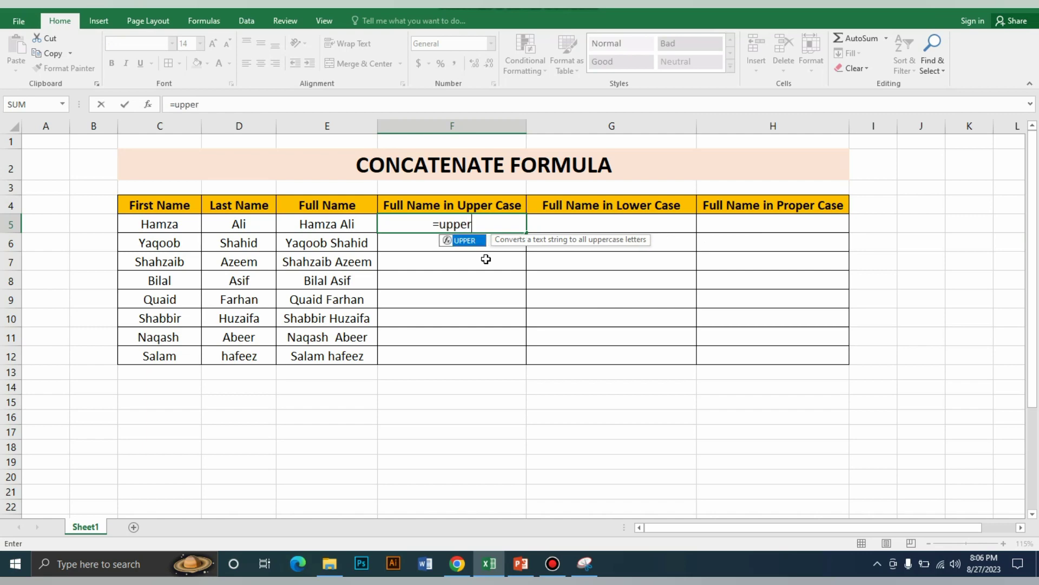
type("(c")
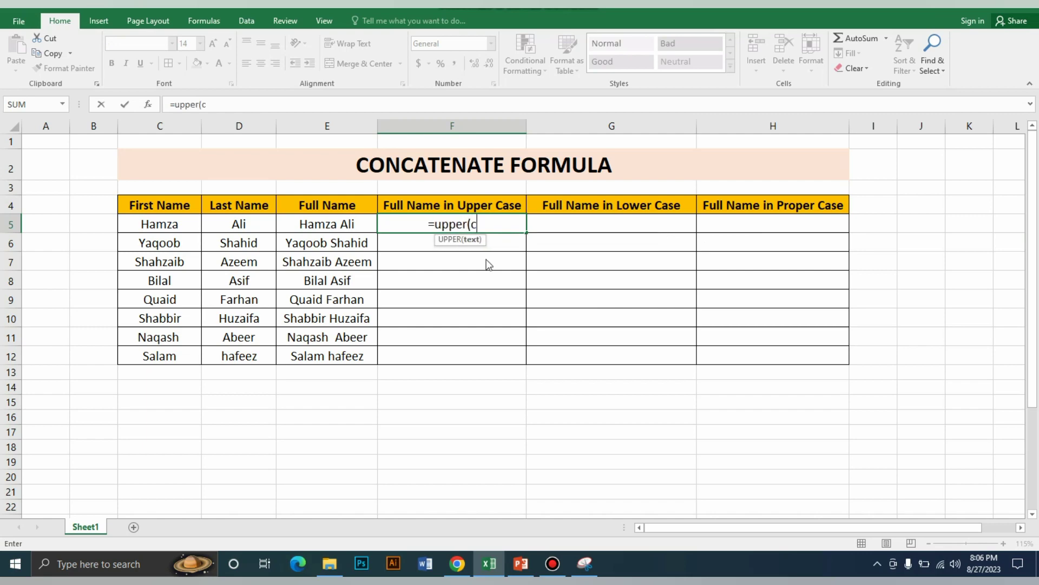
type("onca")
key("Tab")
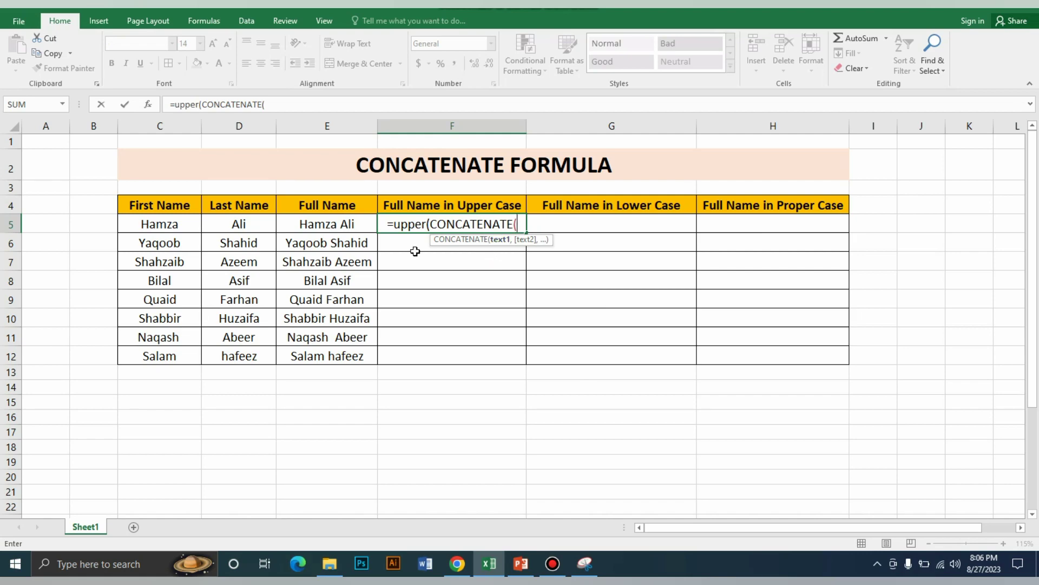
left_click(169, 224)
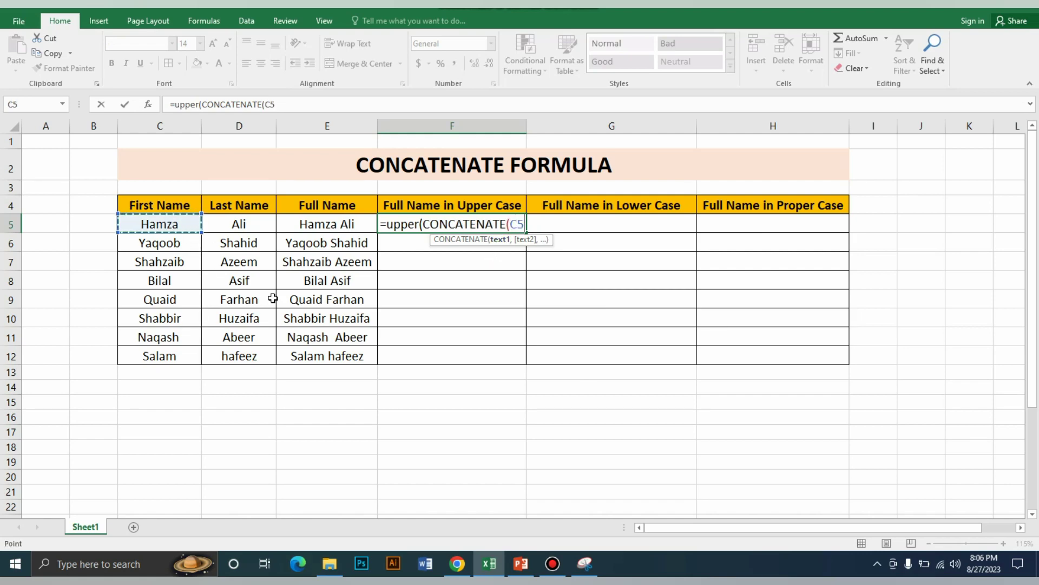
type(",")
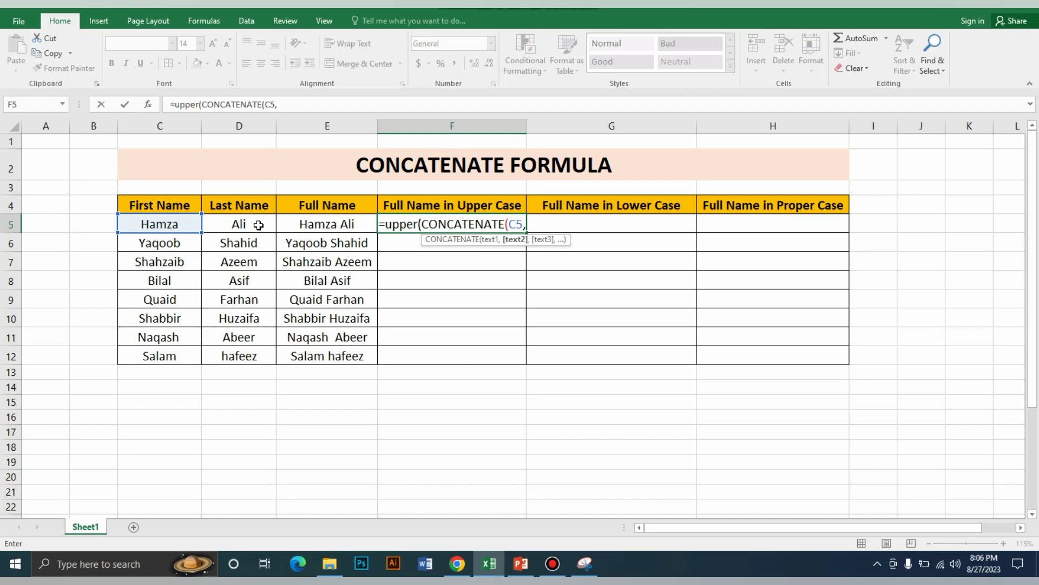
left_click(259, 226)
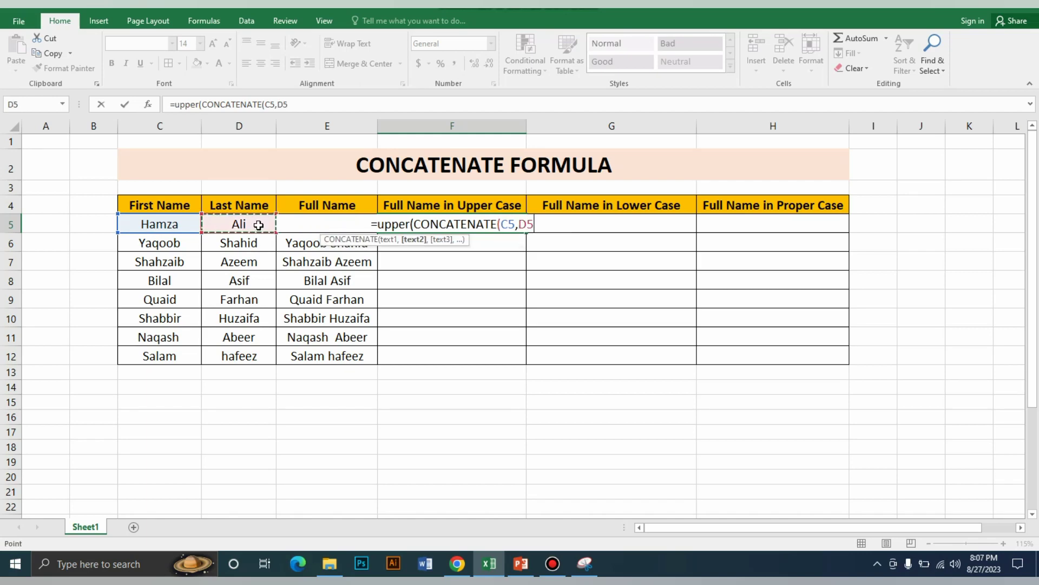
left_click(518, 225)
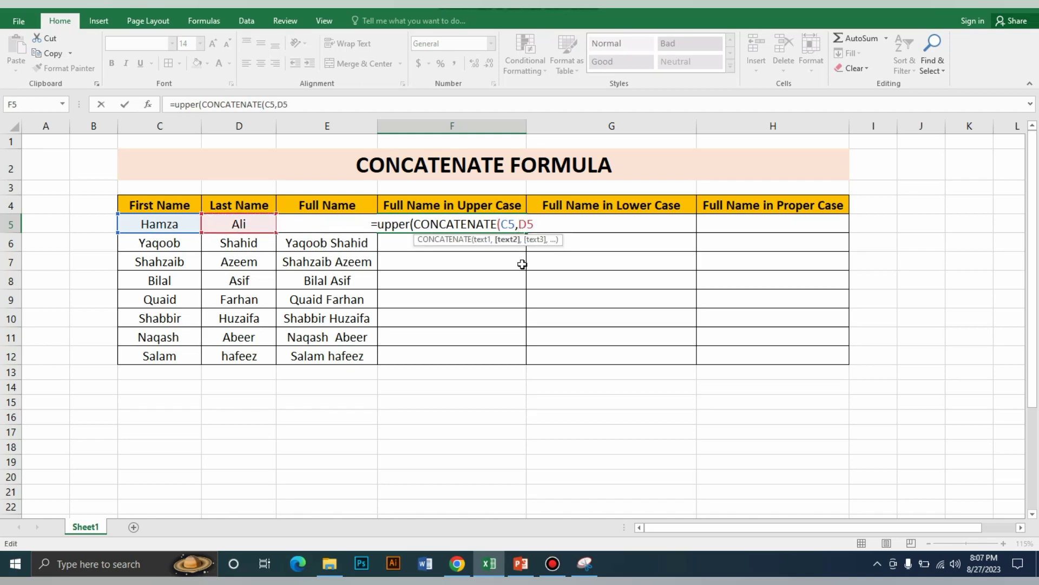
type("\" \"")
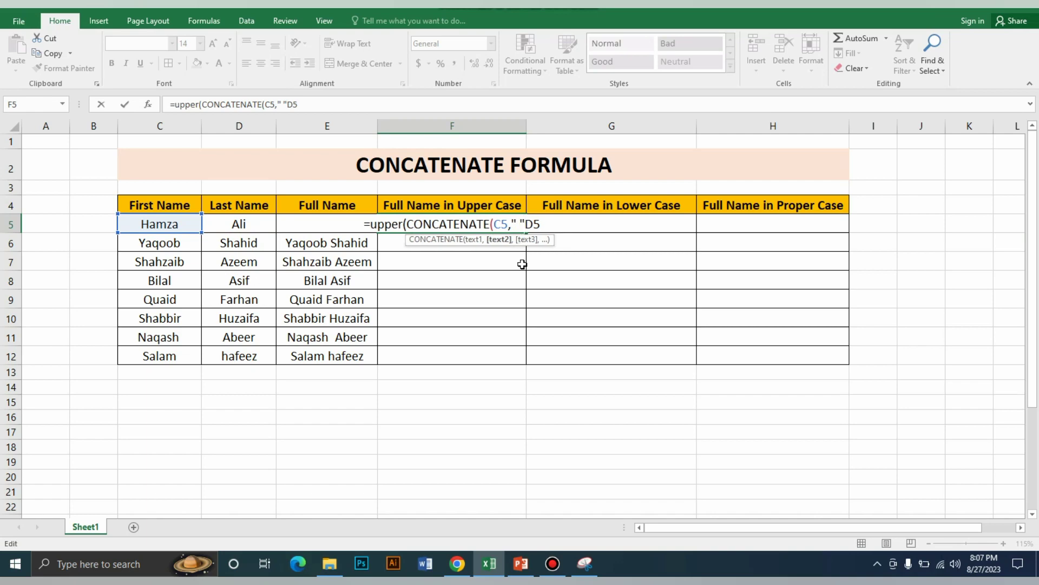
type(",")
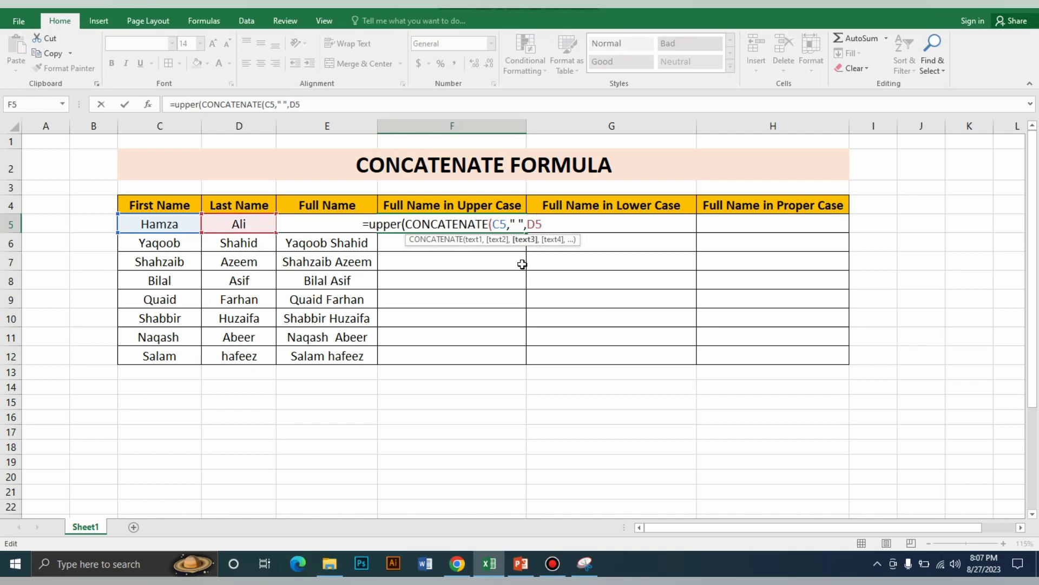
type("))")
key("Return")
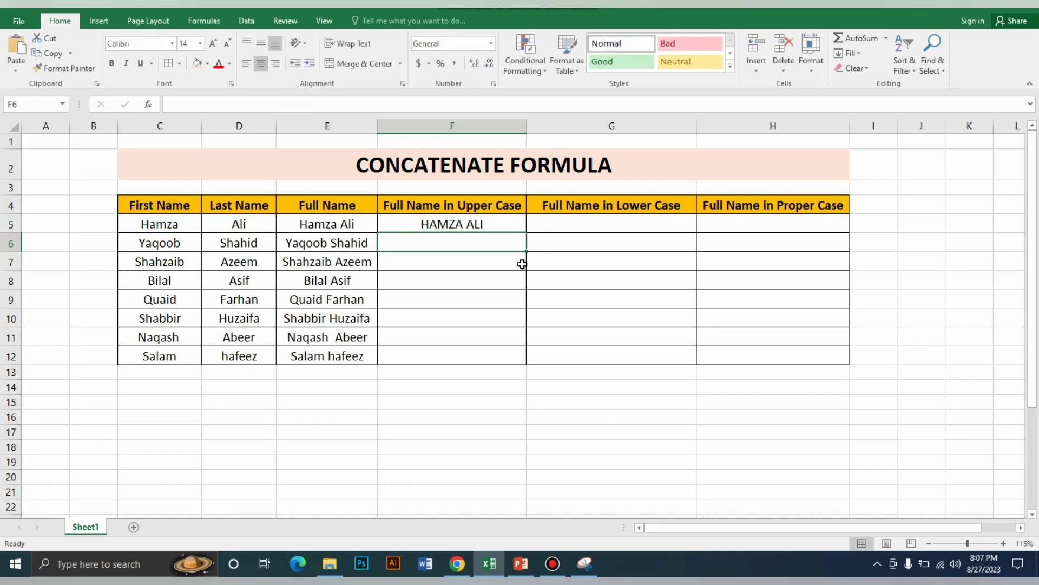
left_click(455, 225)
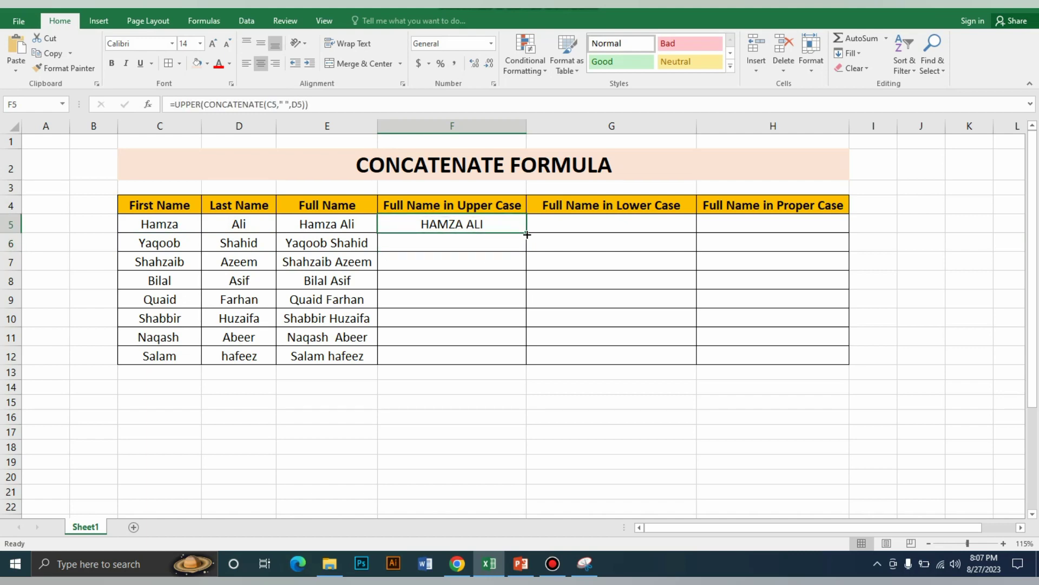
left_click_drag(527, 234, 521, 364)
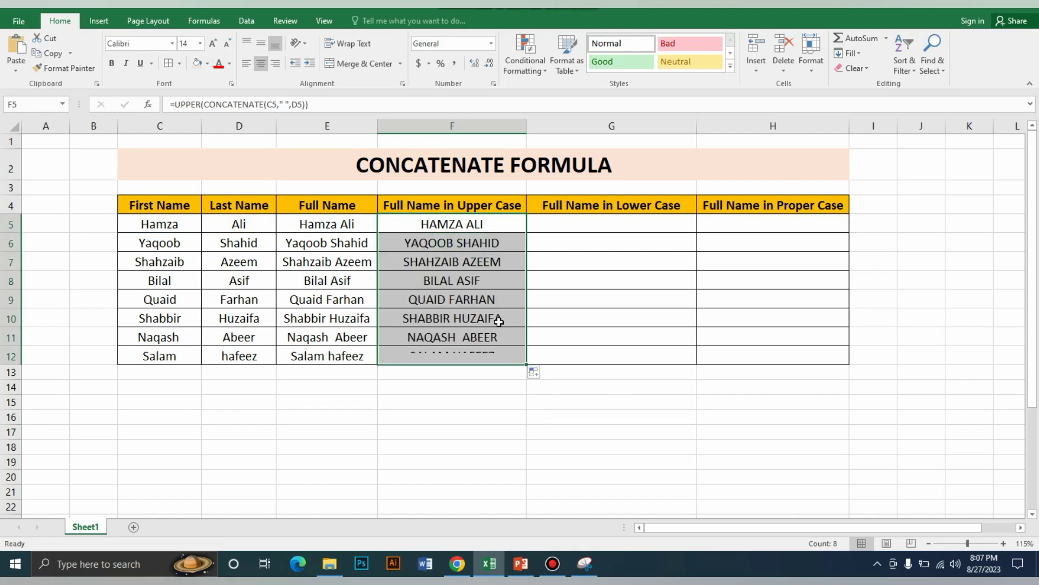
left_click(624, 223)
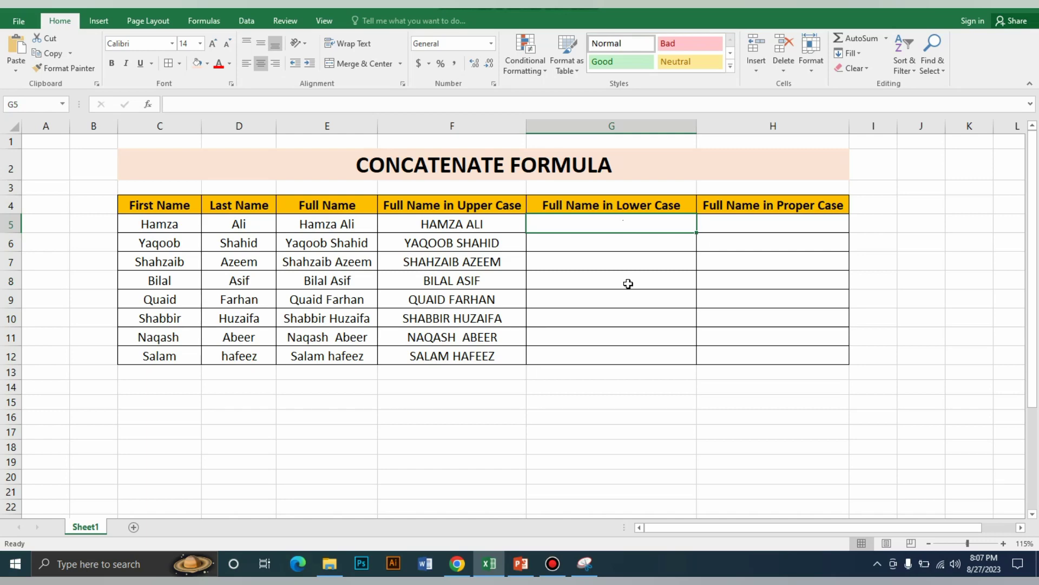
Enter =LOWER(CONCATENATE(C5," ",D5)) in G5 and fill it down to G12.
type("=lower(")
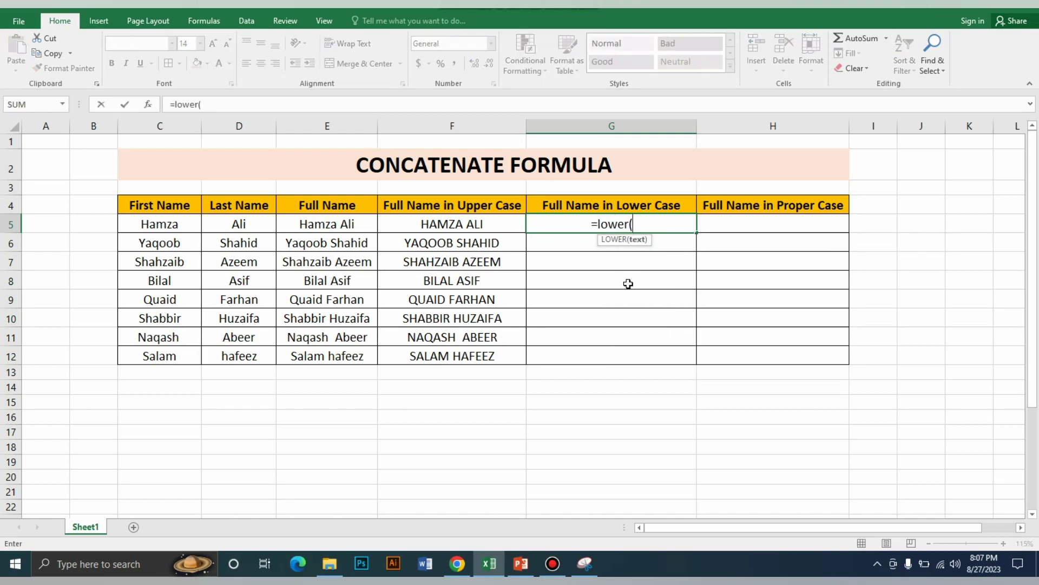
type("con")
key("Tab")
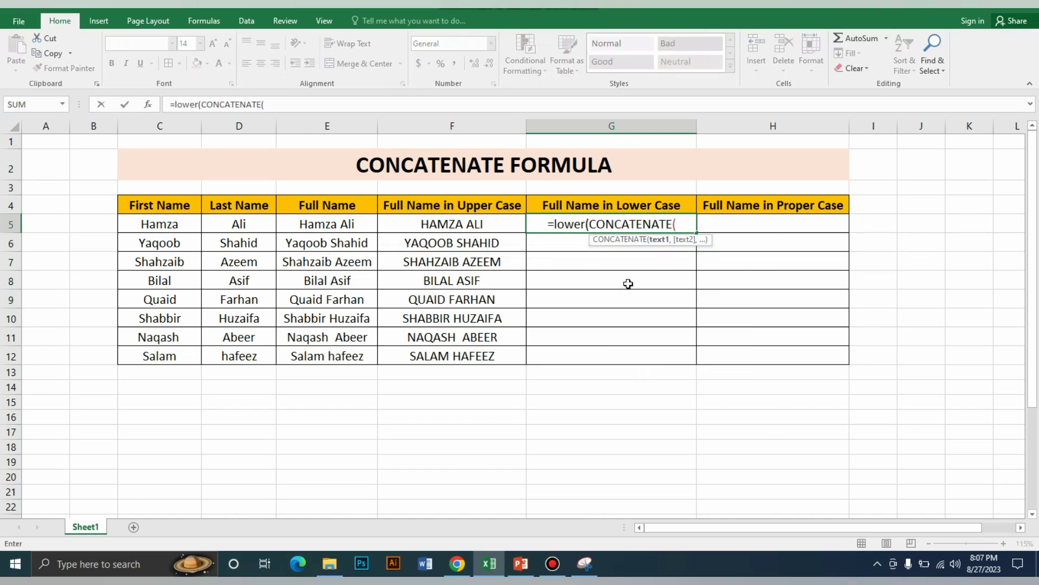
left_click(157, 227)
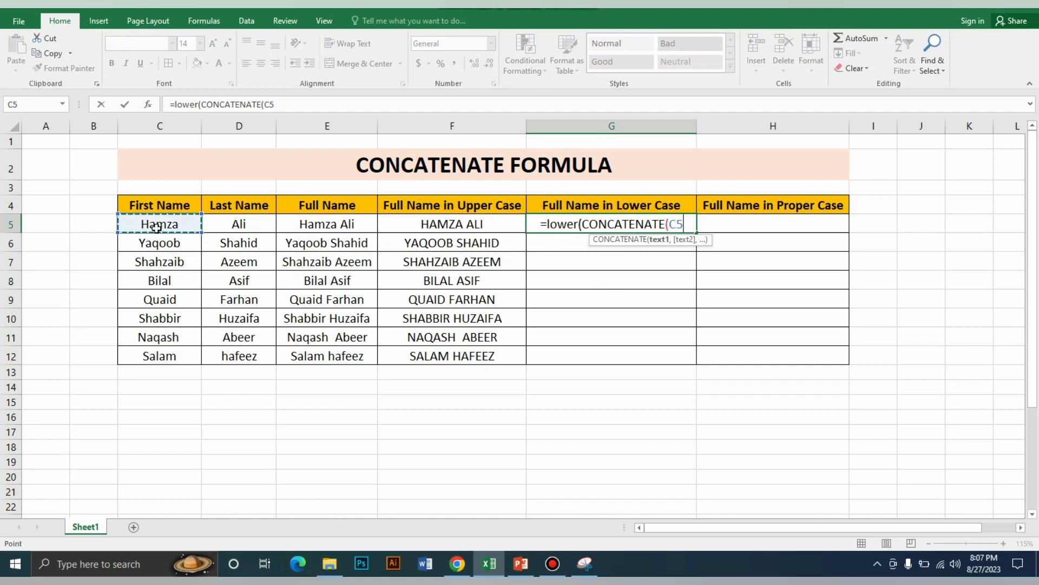
type(",\"")
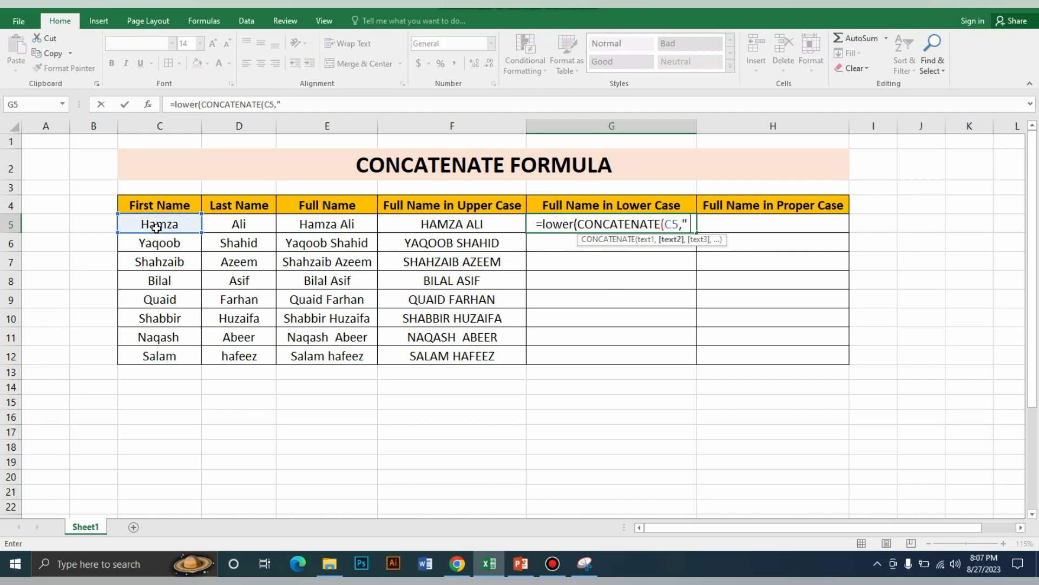
type(" \",")
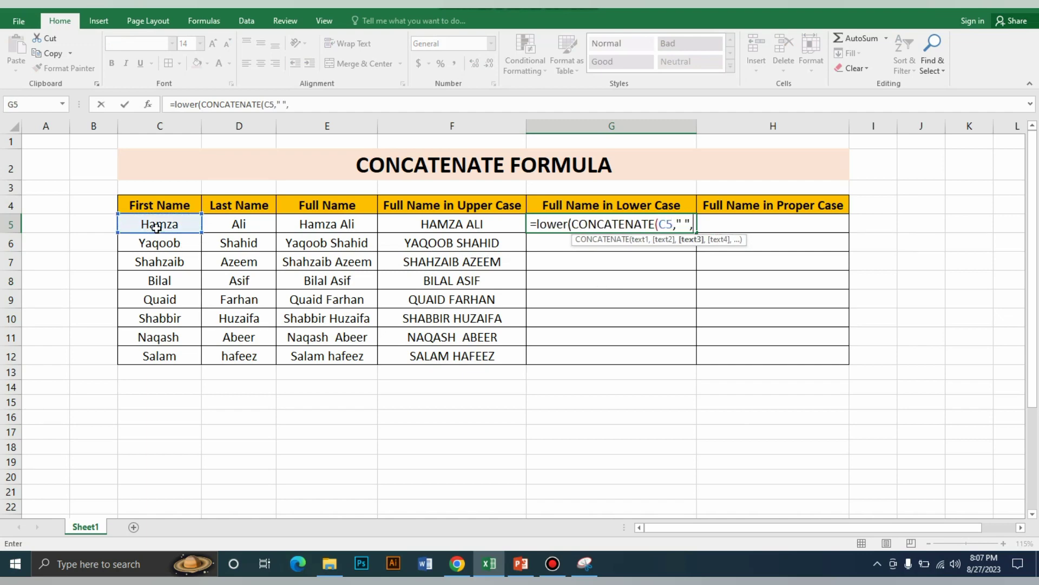
left_click(234, 226)
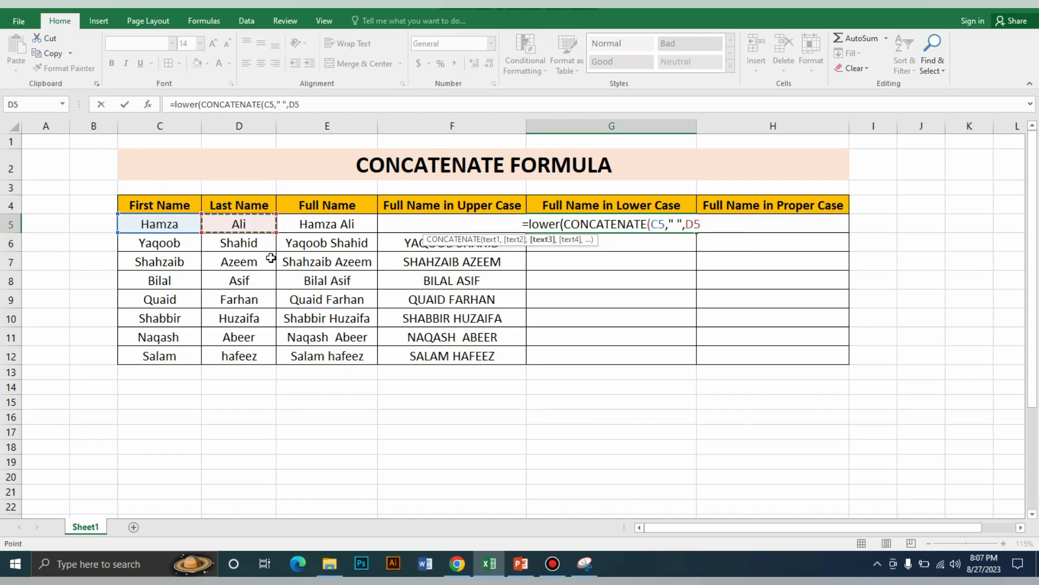
type("))")
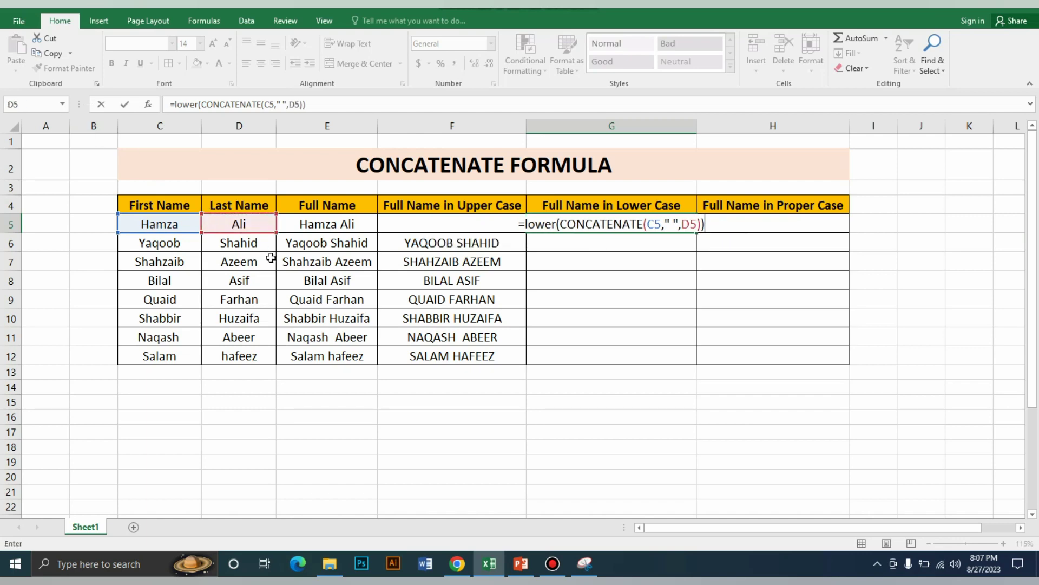
key("Return")
left_click(595, 224)
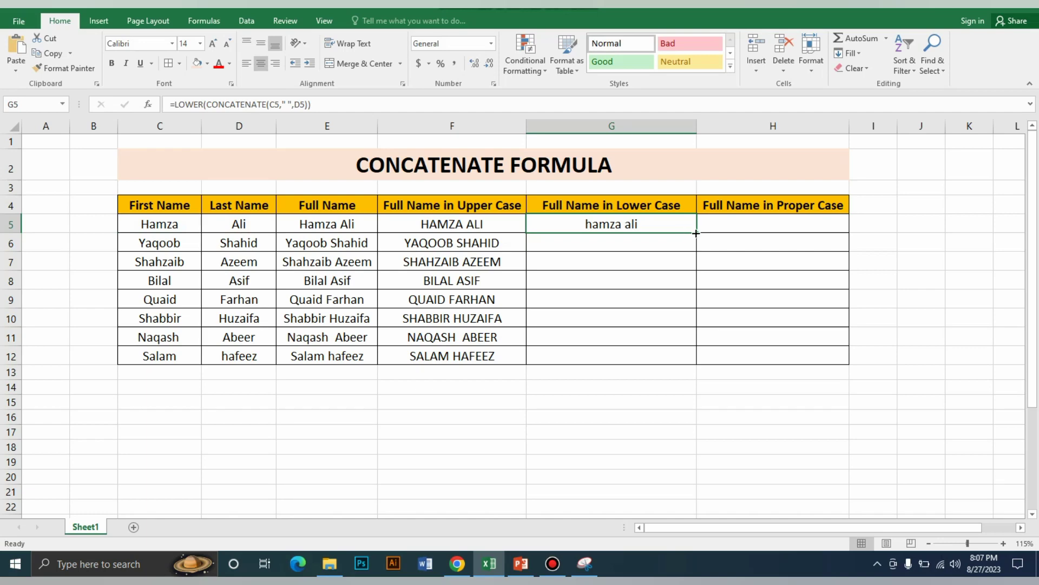
left_click_drag(697, 233, 696, 363)
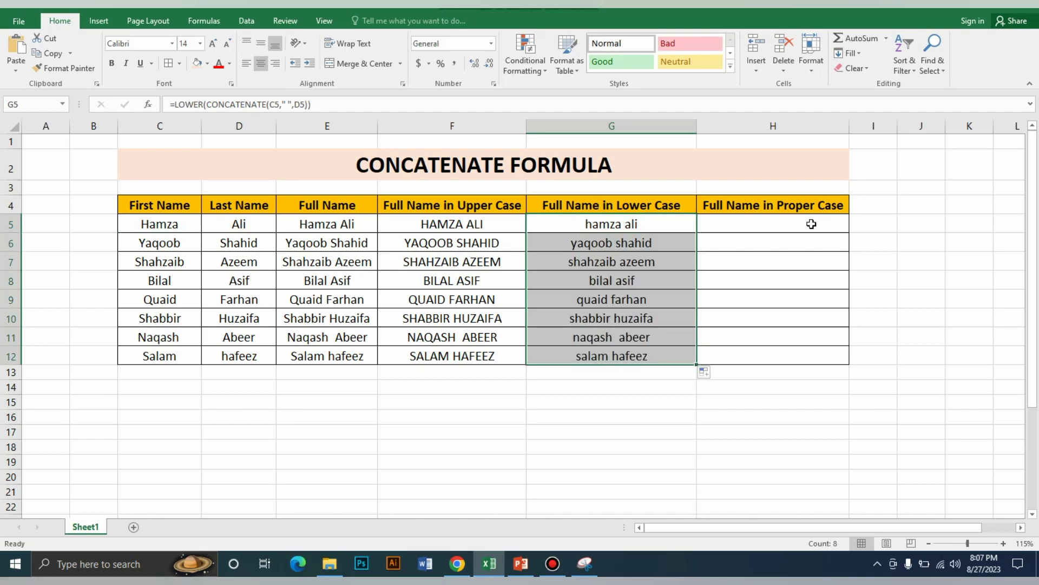
left_click(812, 224)
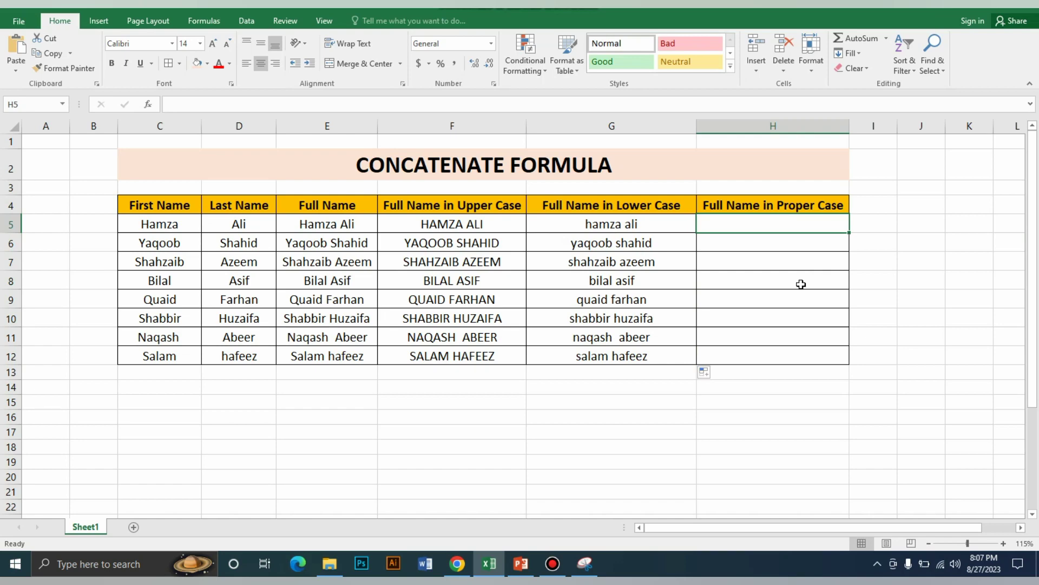
Enter =PROPER(CONCATENATE(C5," ",D5)) in H5 and fill it down to H12.
type("=")
type("proper")
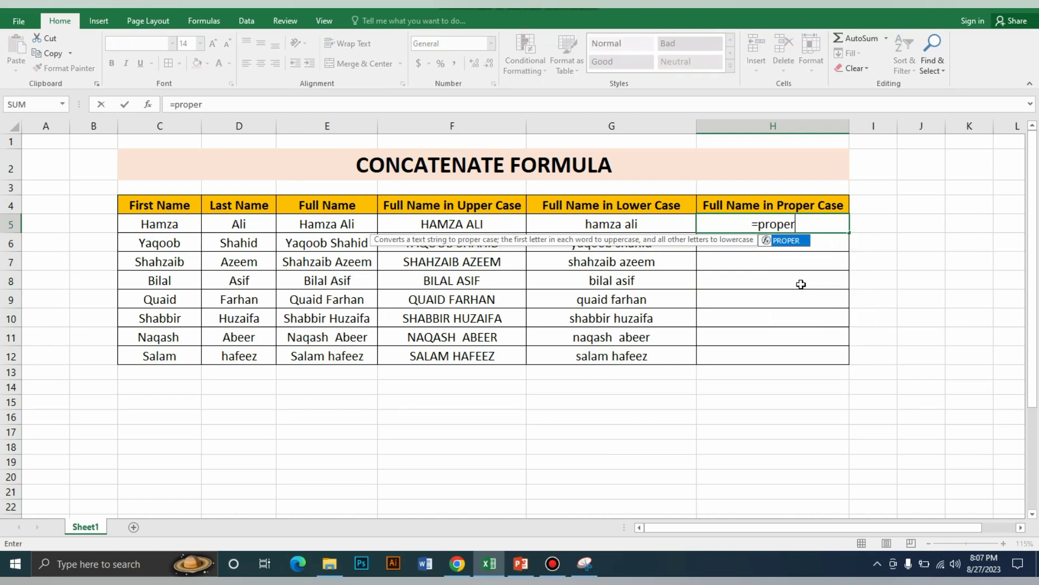
type("(con")
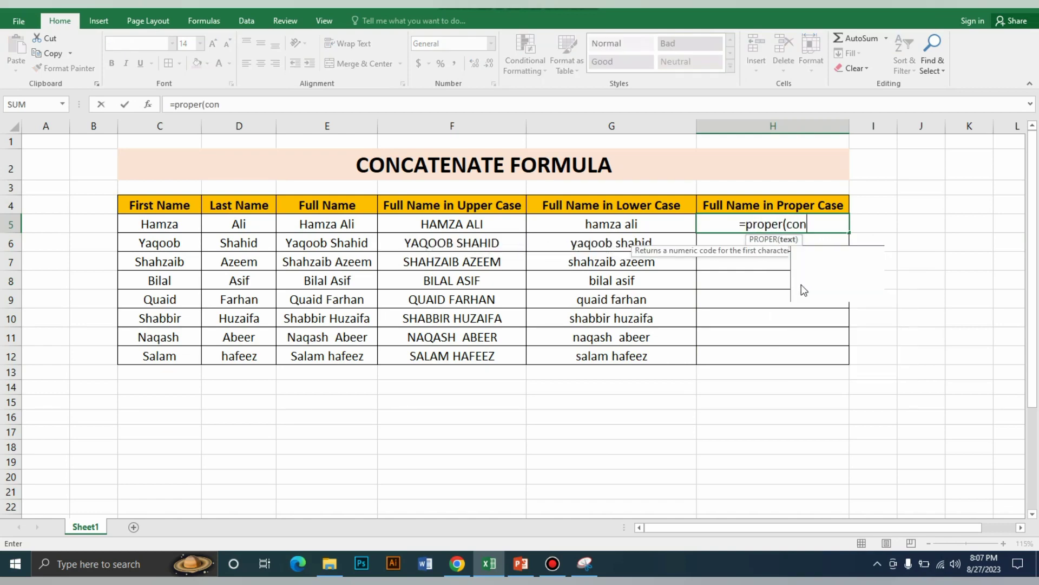
key("Tab")
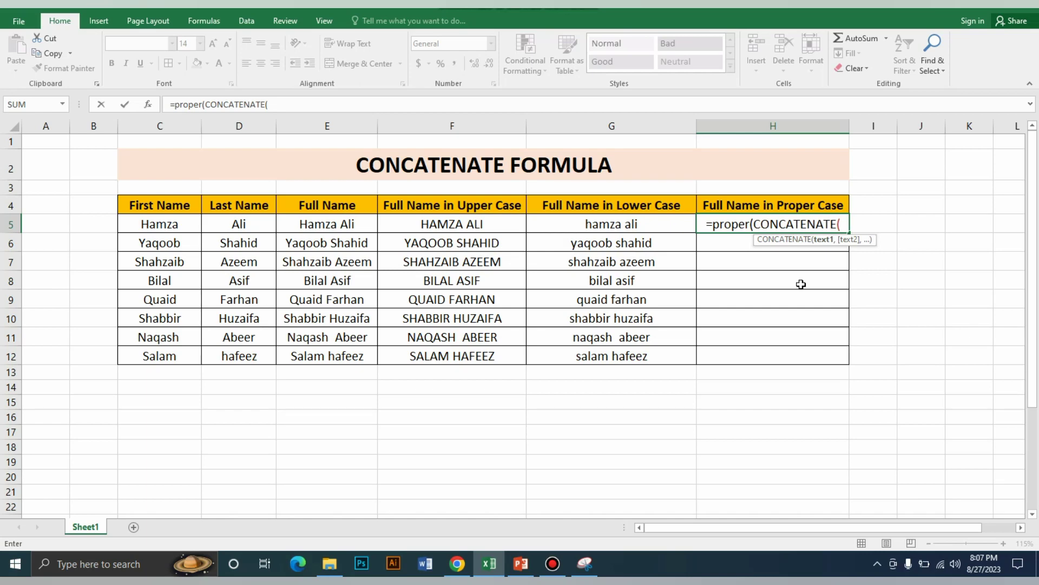
left_click(171, 230)
type(",\" ")
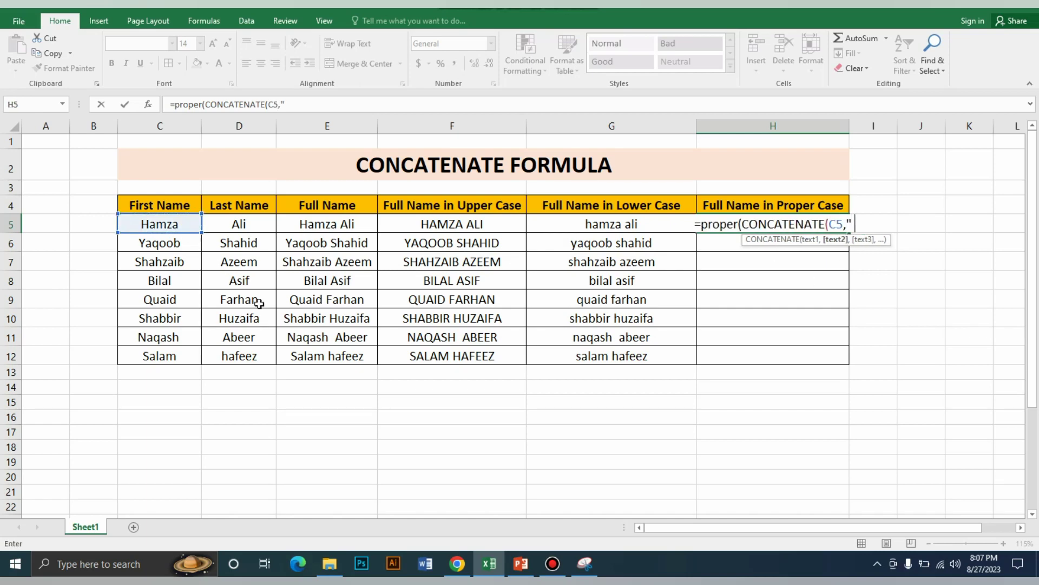
type("\",")
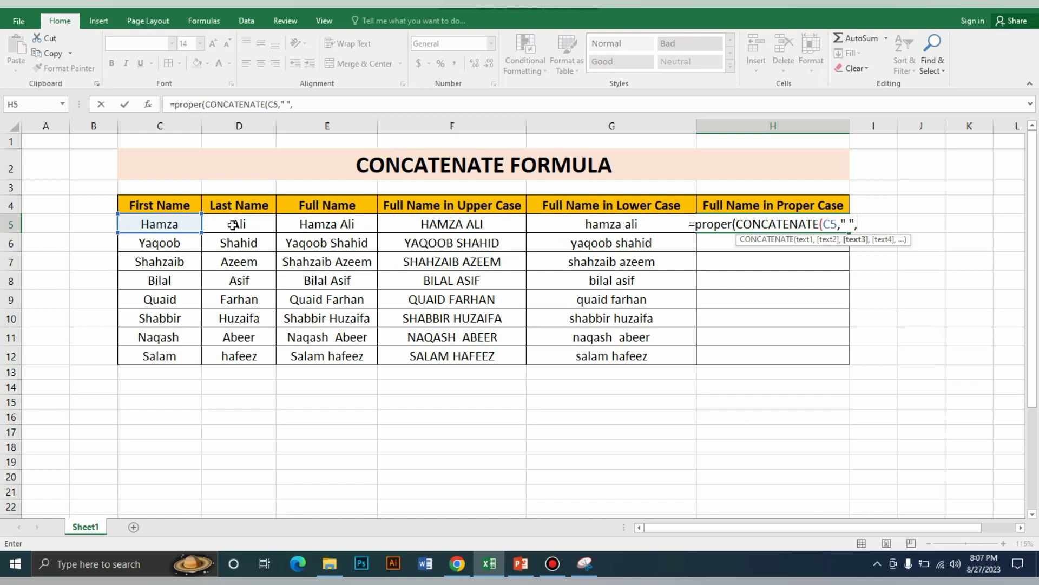
left_click(233, 224)
type("))")
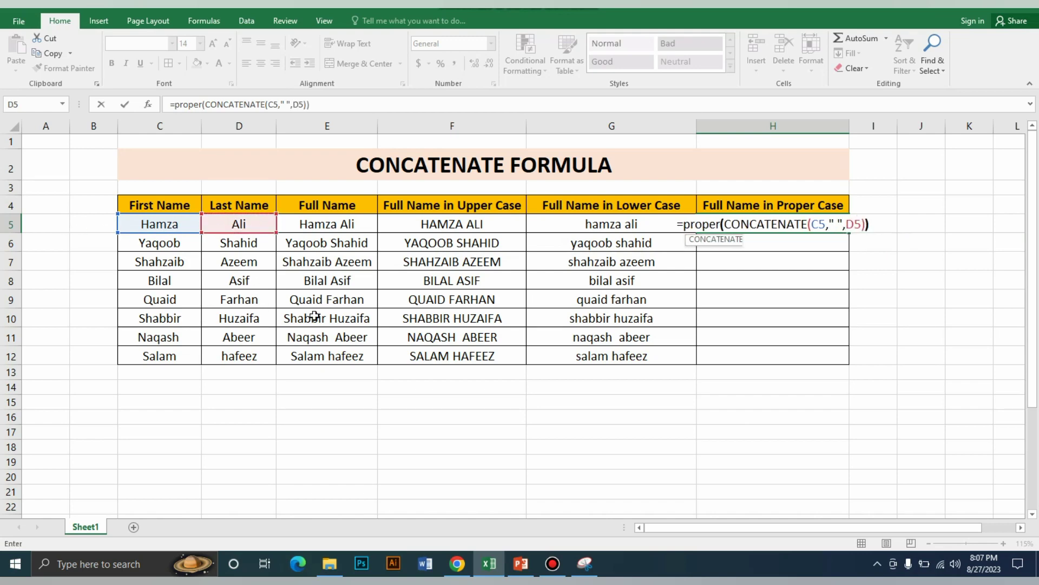
key("Return")
left_click(815, 226)
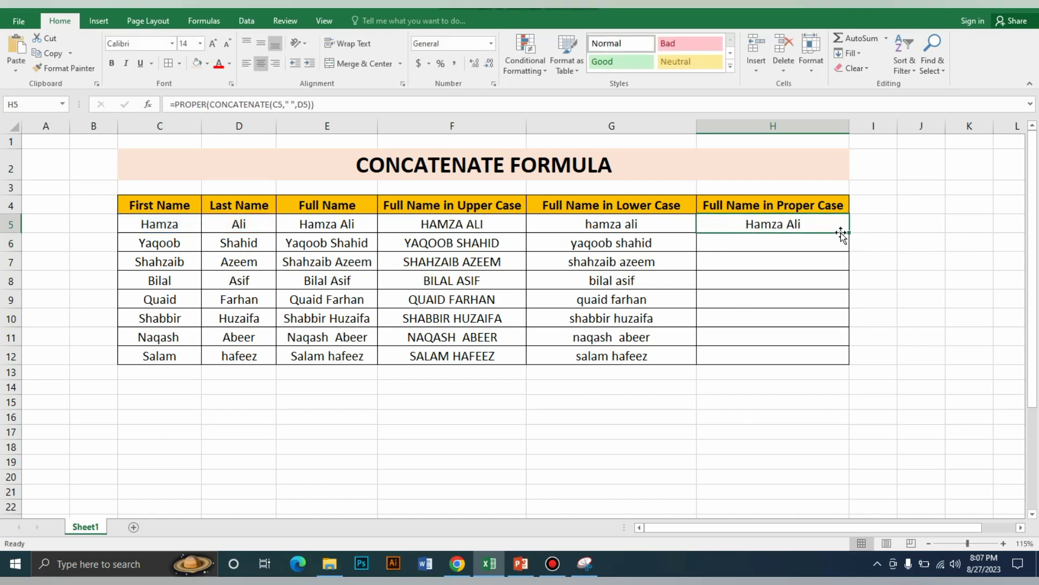
double_click(850, 232)
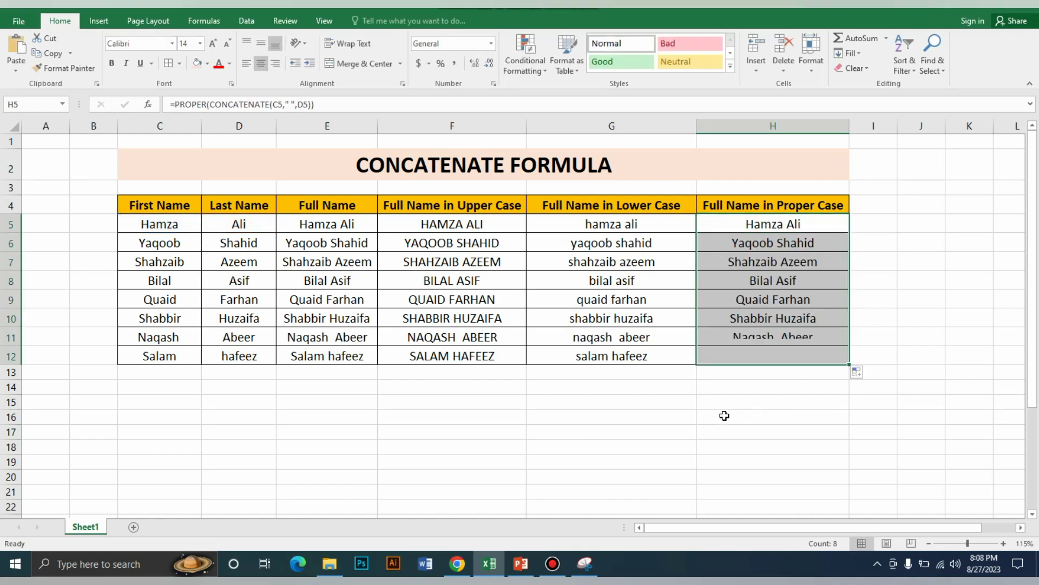
left_click(621, 416)
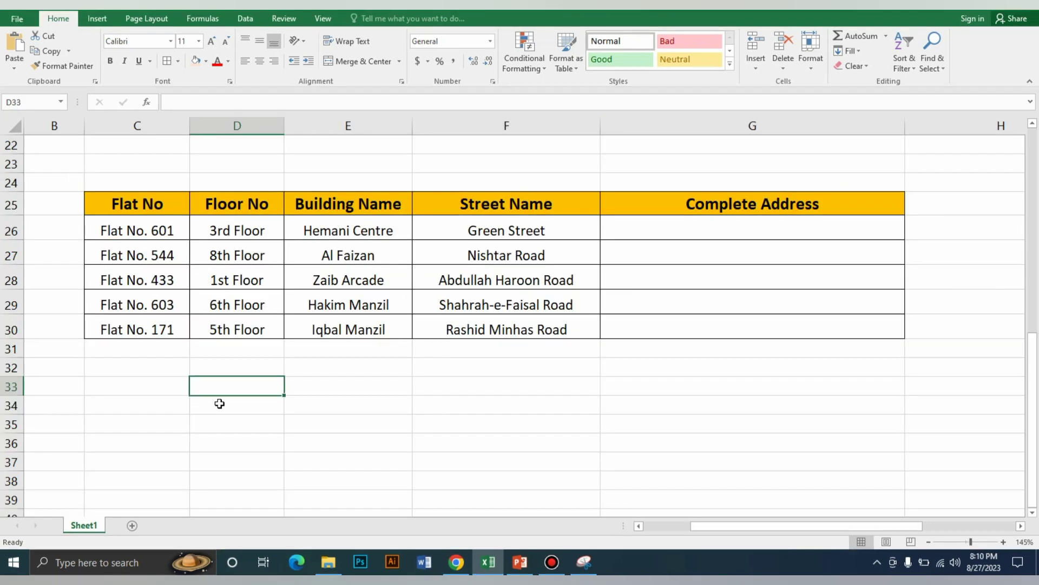
key("alt")
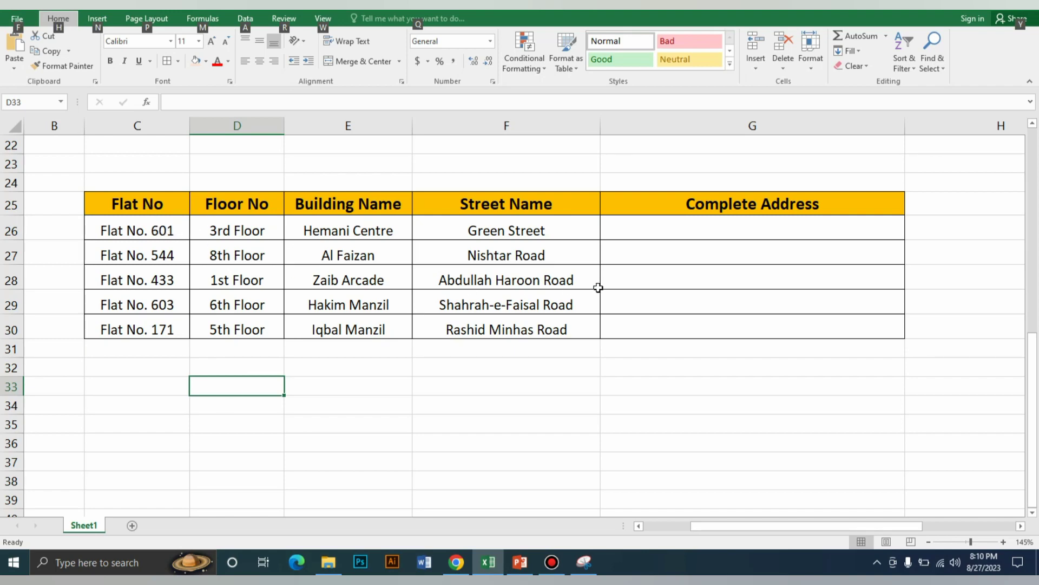
left_click_drag(146, 207, 142, 338)
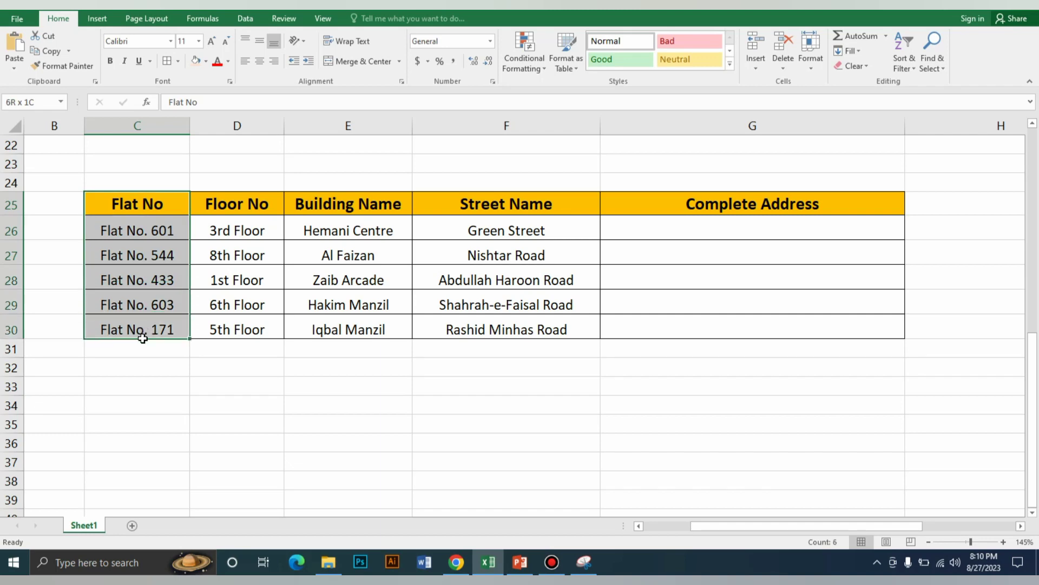
left_click_drag(243, 207, 242, 328)
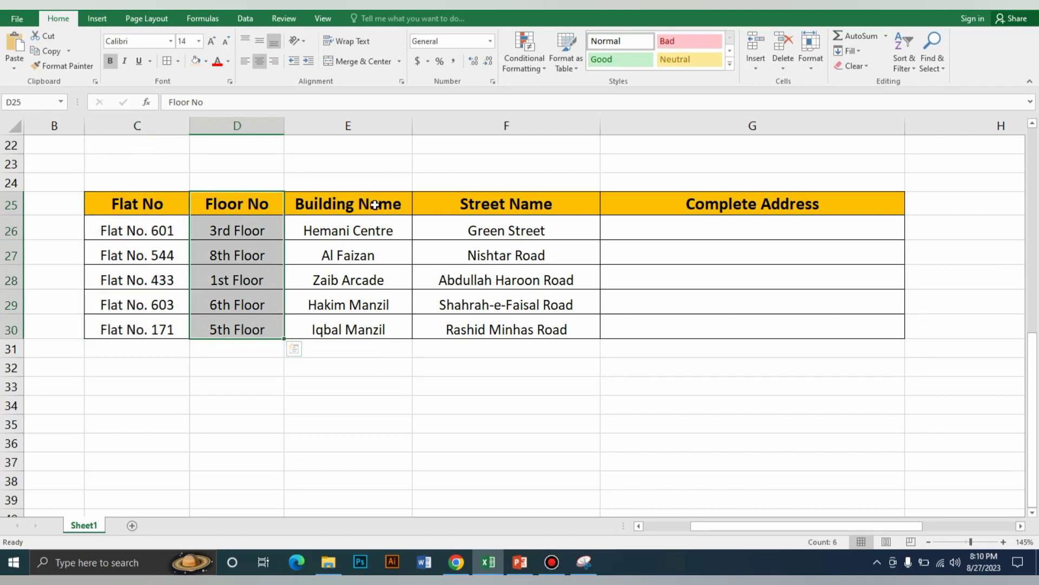
left_click_drag(375, 204, 348, 328)
left_click_drag(506, 205, 520, 328)
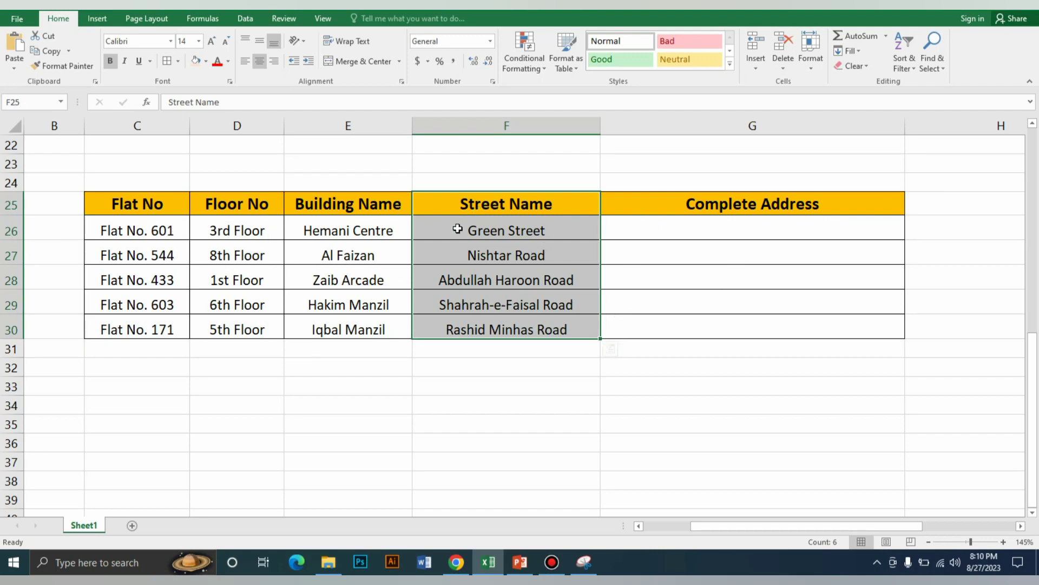
left_click(746, 228)
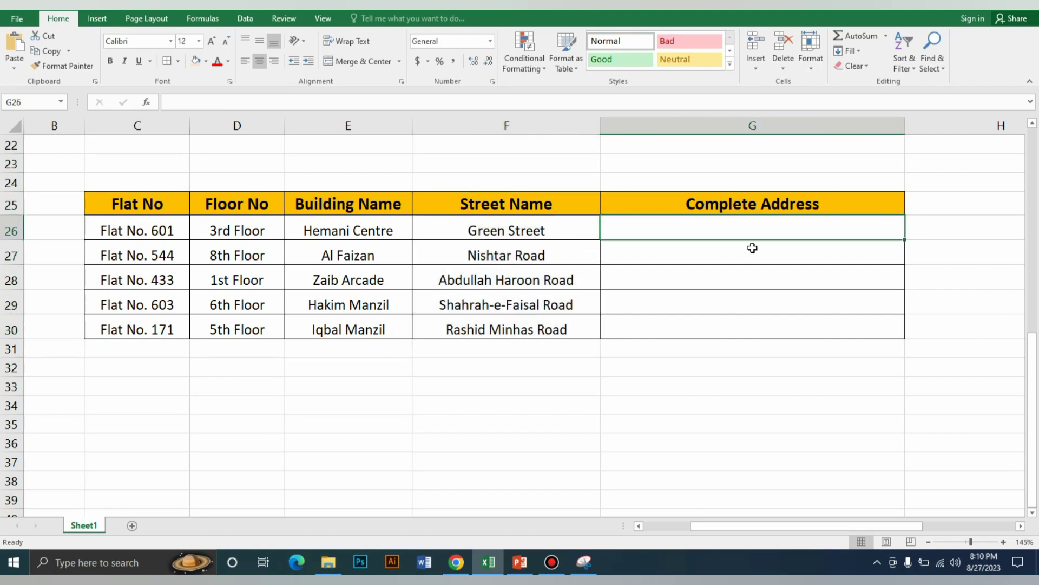
Enter =CONCATENATE(C26," ",D26," ",E26," ",F26) in G26, accepting the suggested correction.
type("=con")
key("Tab")
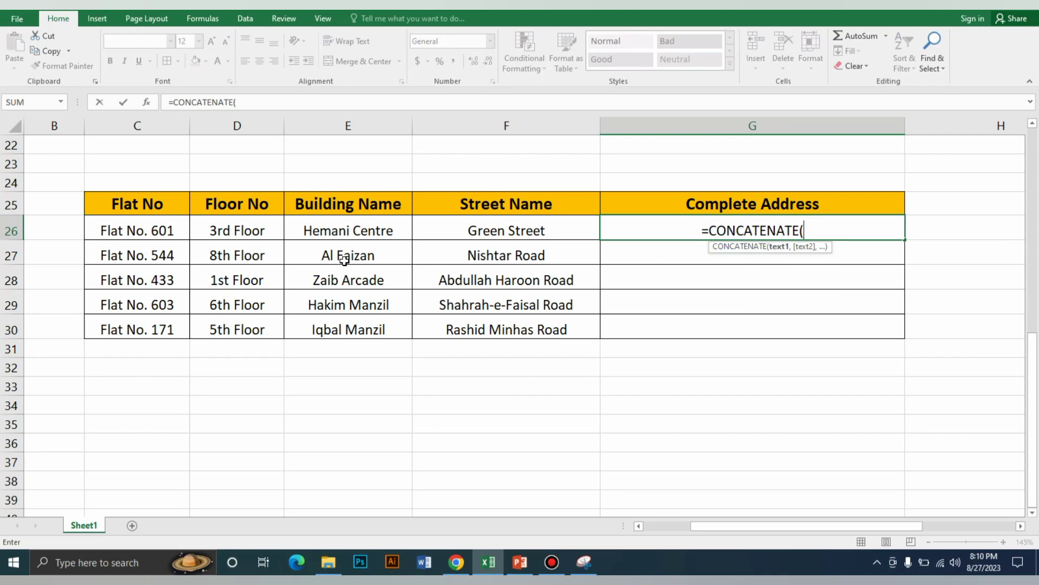
left_click(148, 230)
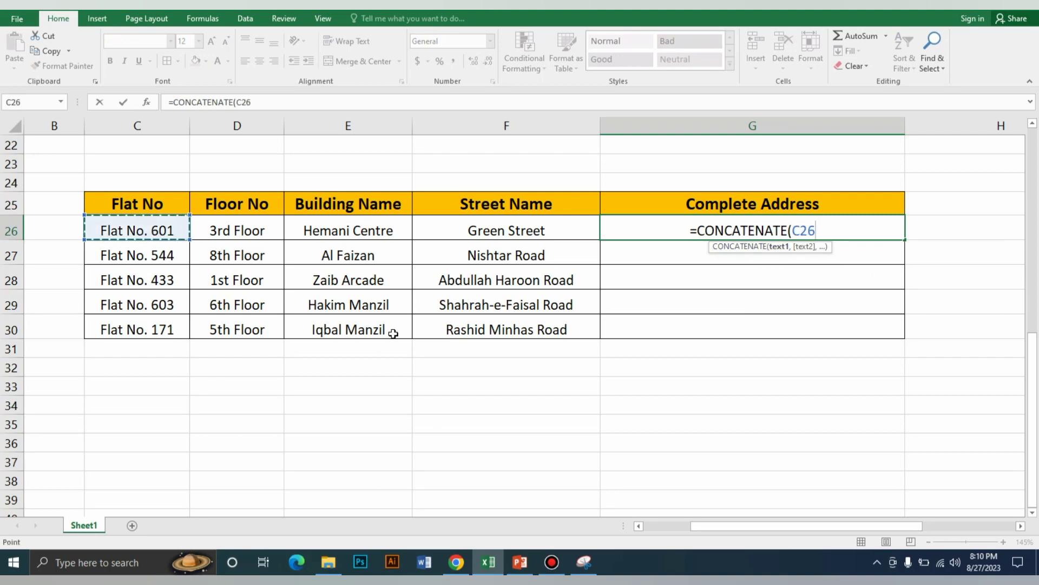
type(",")
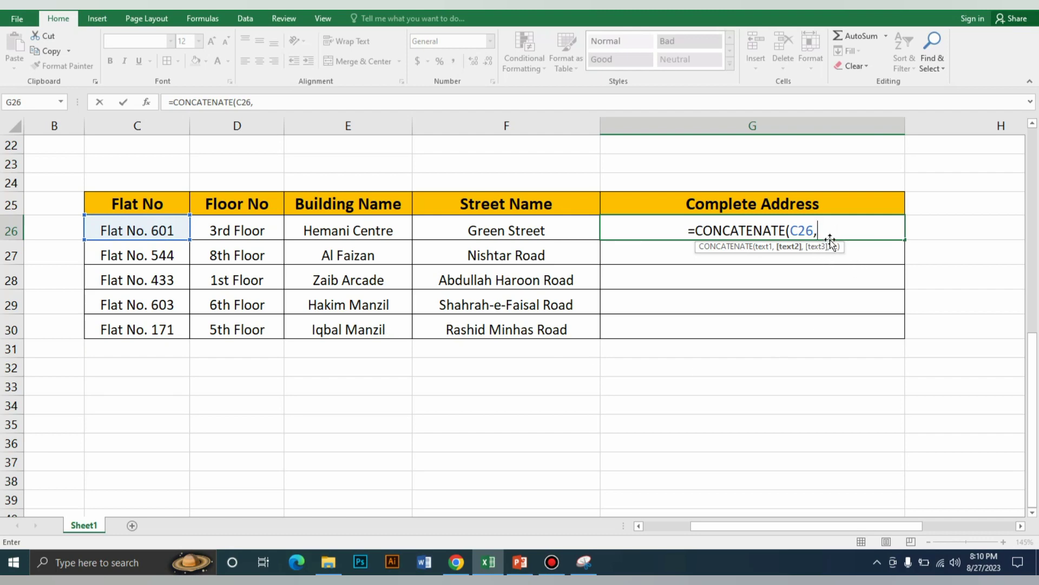
type("\"")
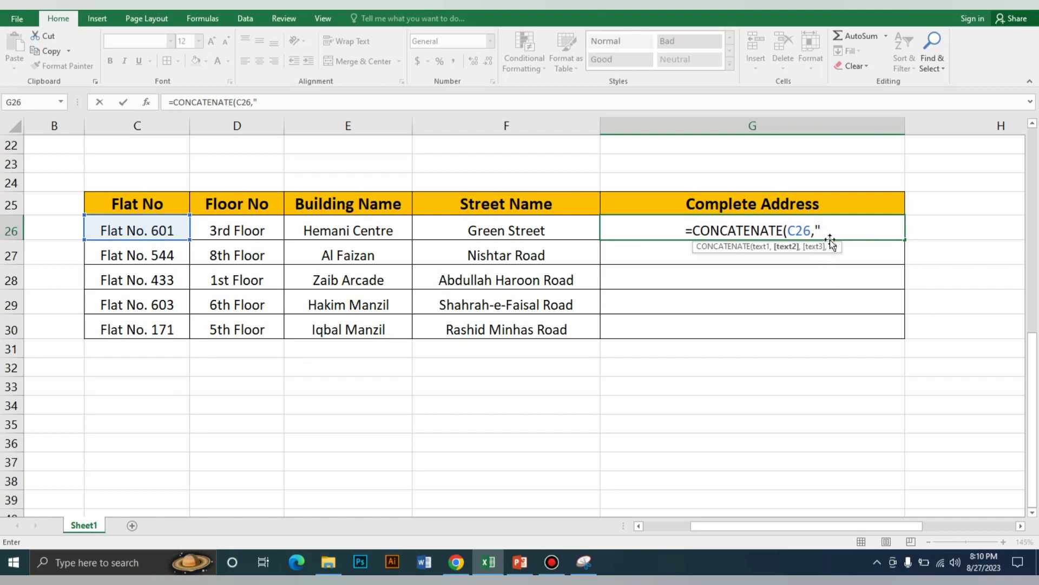
type(" \",")
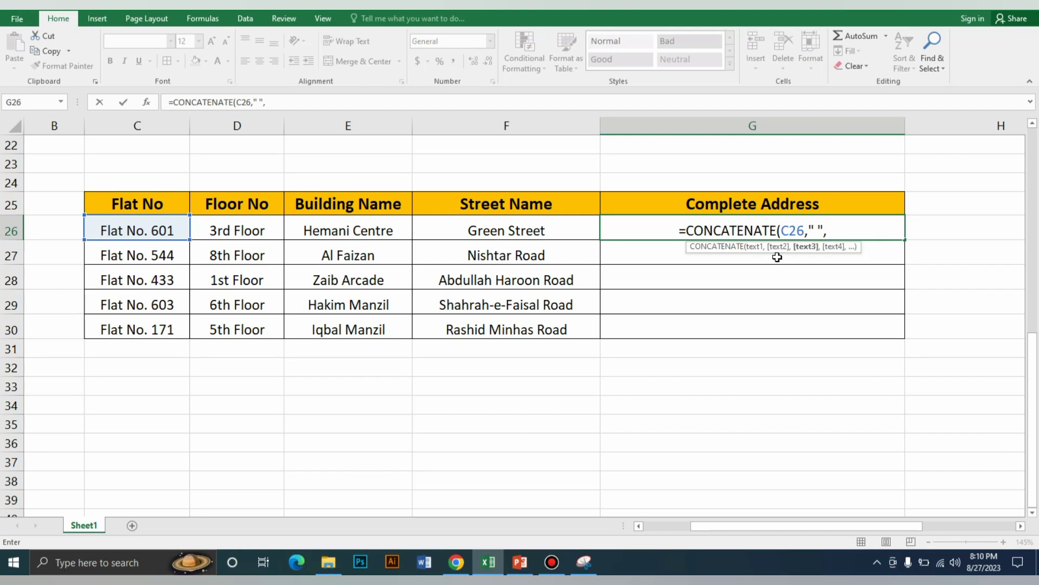
left_click(250, 227)
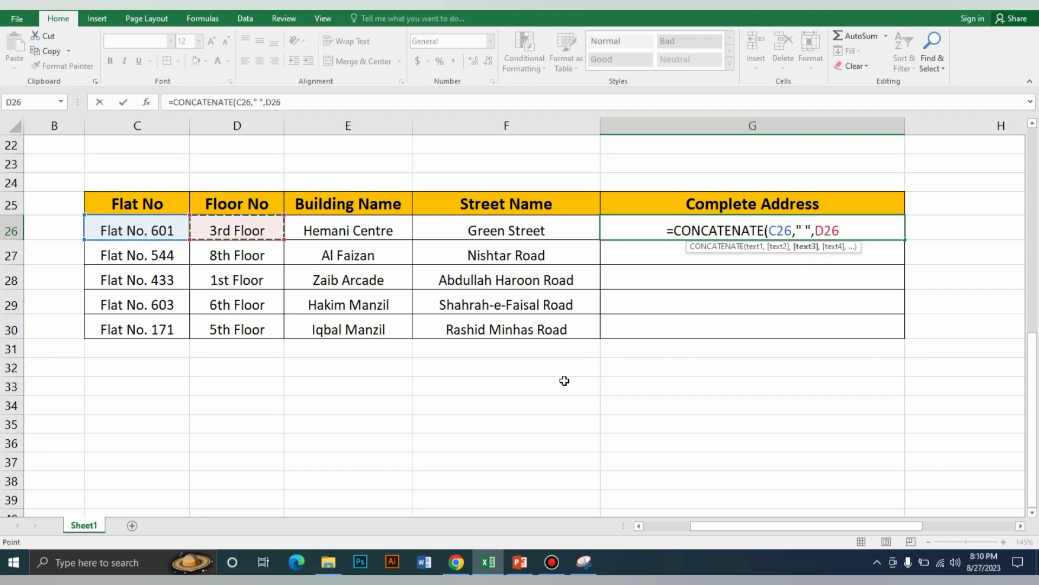
type(",\" ")
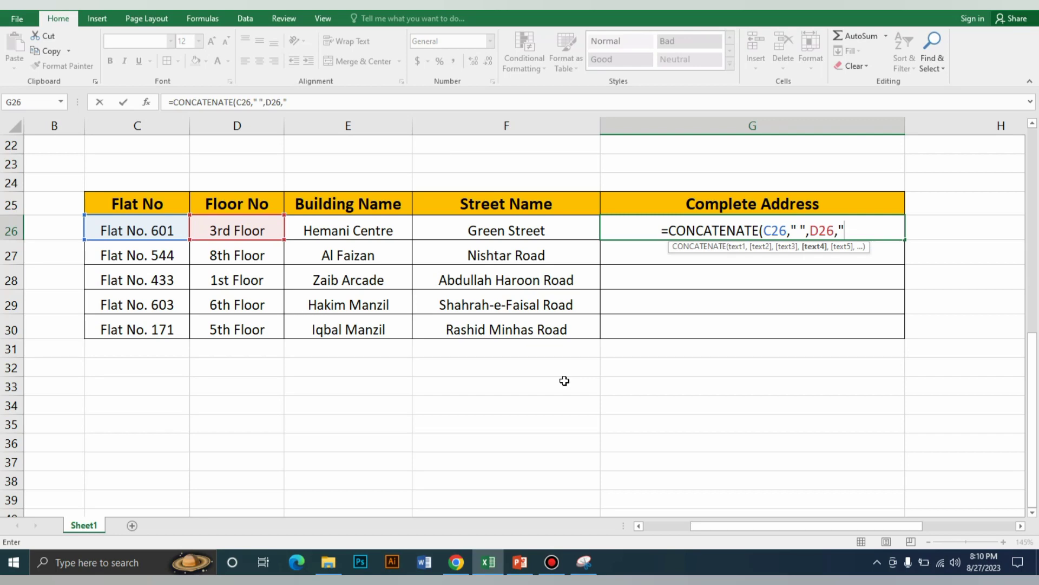
type("\",")
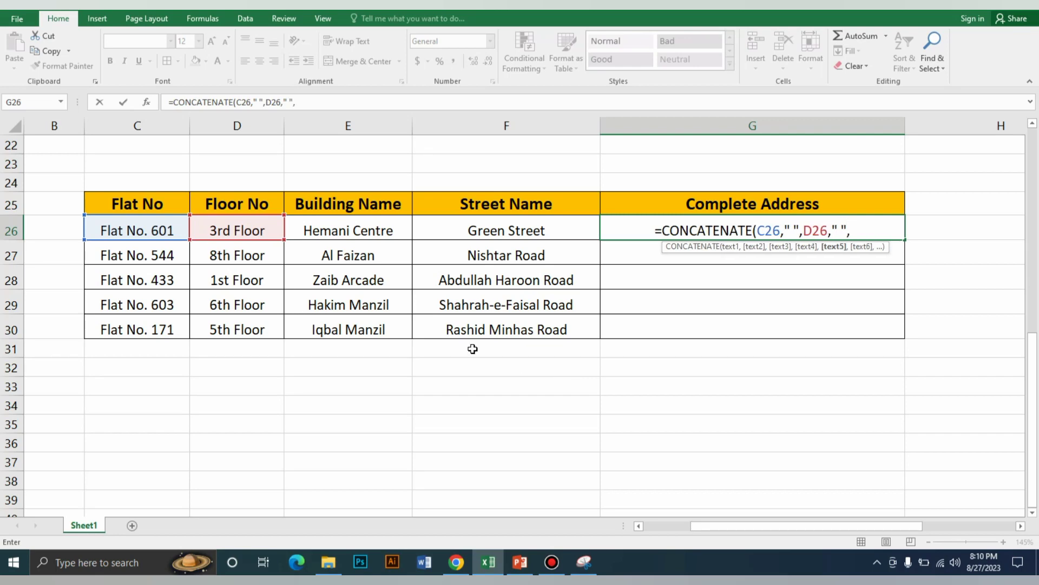
left_click(373, 227)
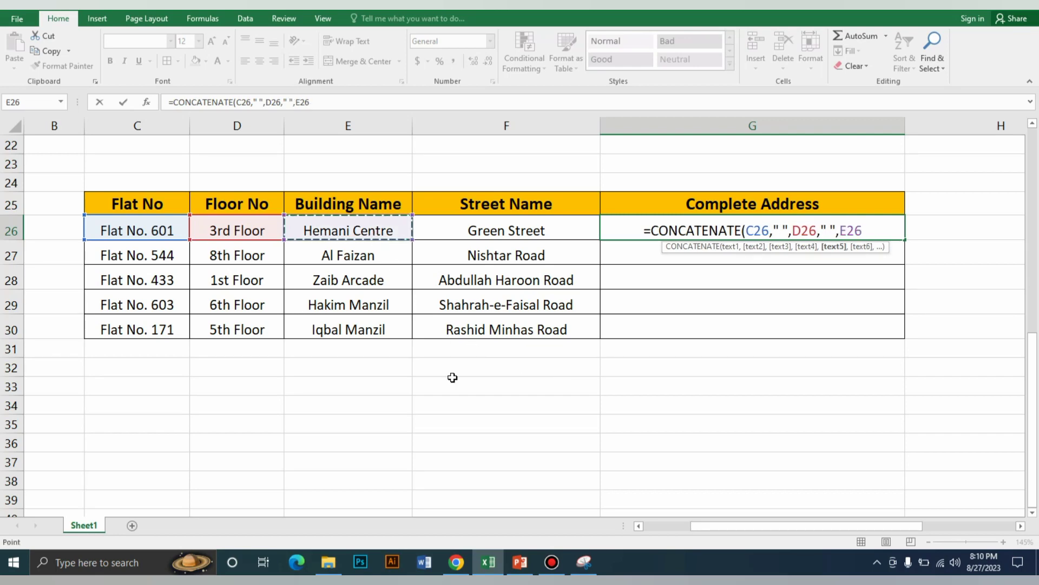
type(",\"")
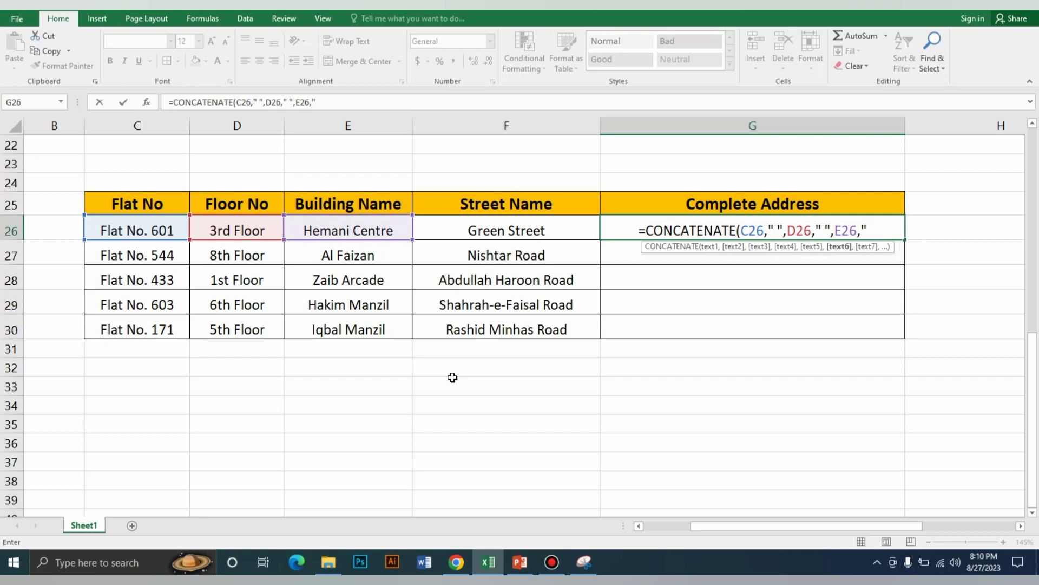
type(" \",")
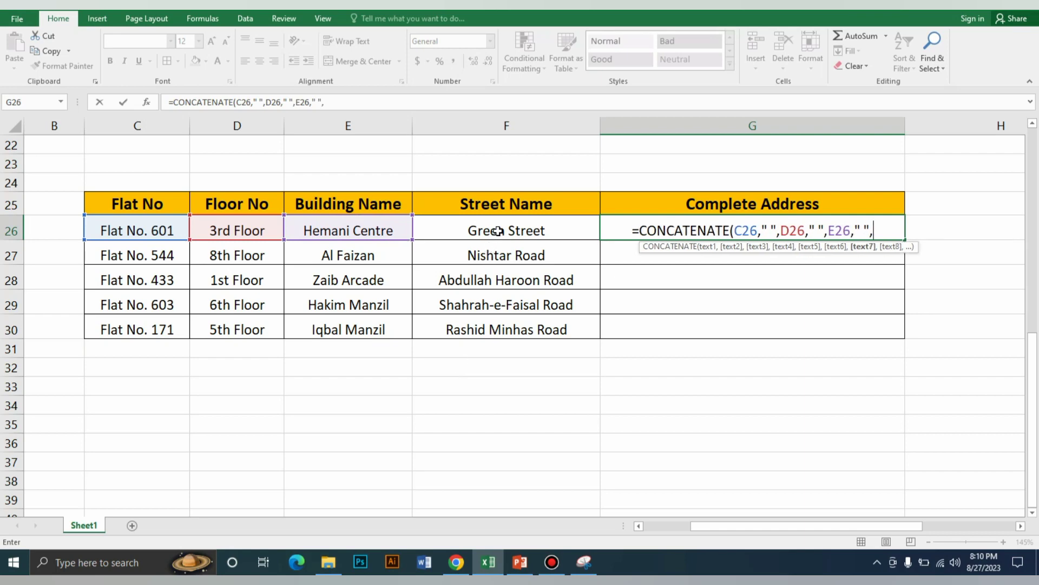
left_click(498, 231)
type(")")
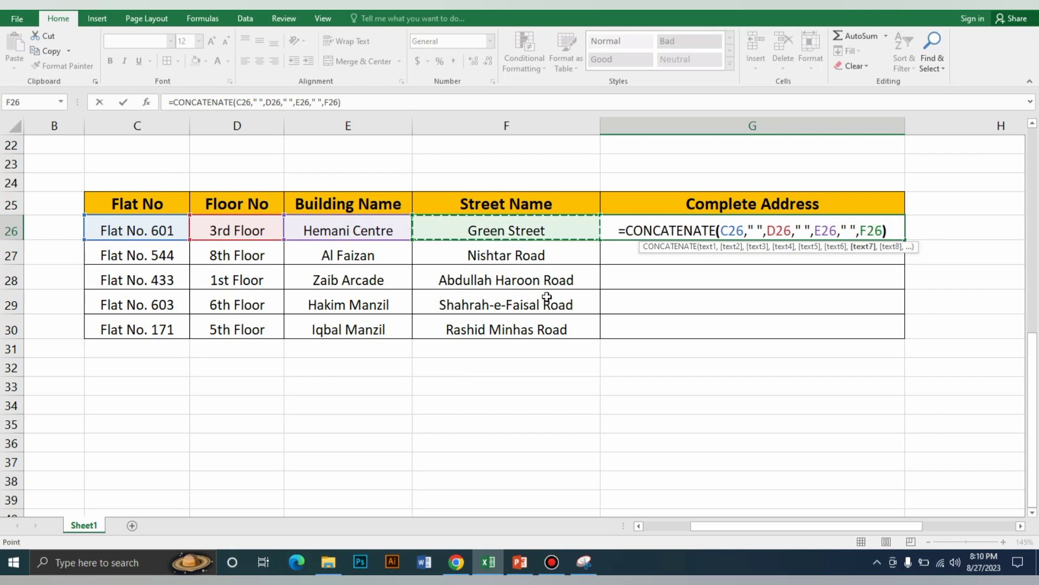
type("))")
key("Return")
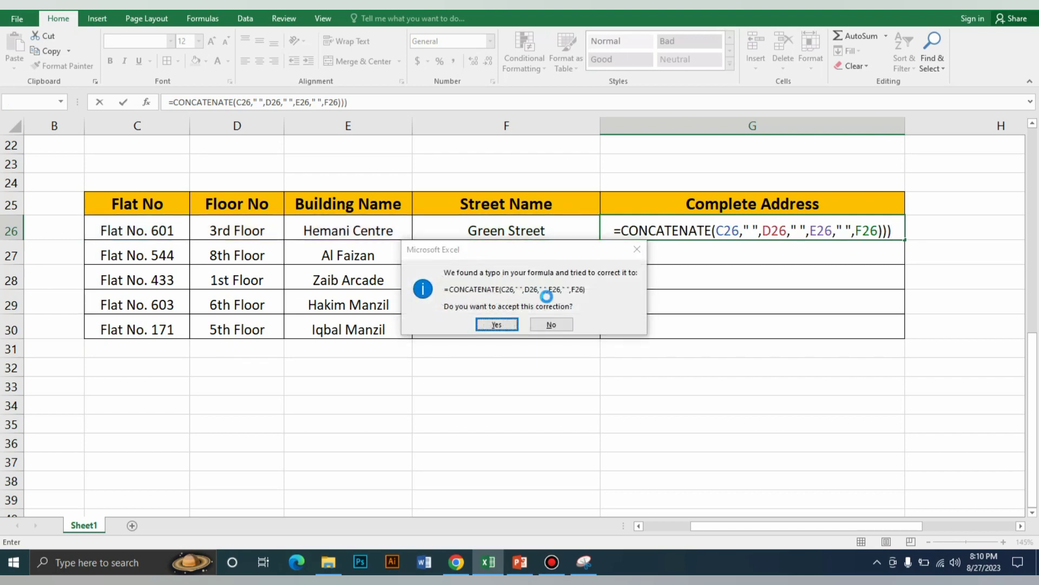
key("Return")
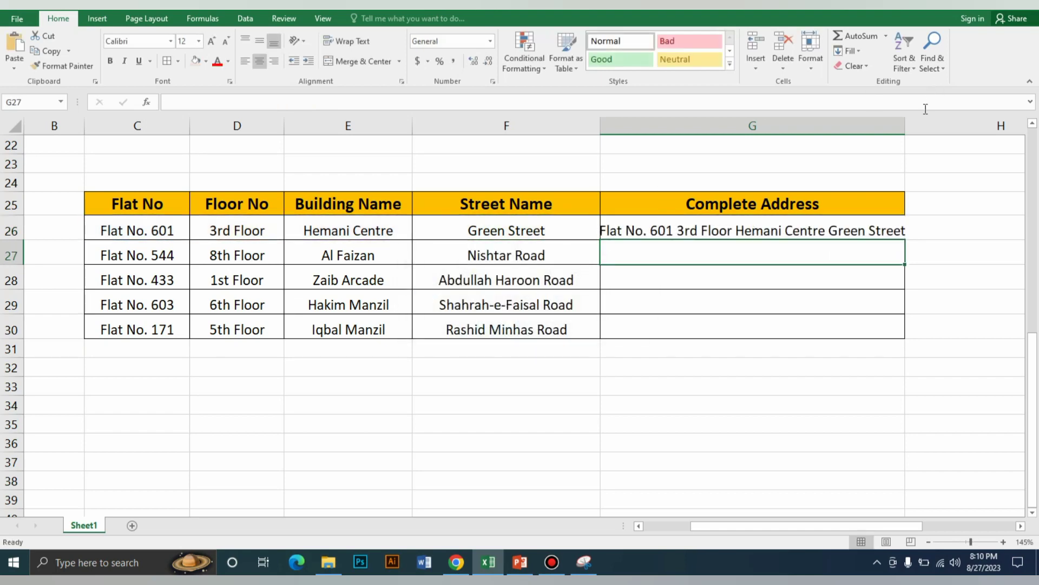
Fill G26's address formula down to G30 and auto-fit column G's width.
double_click(905, 125)
left_click(817, 301)
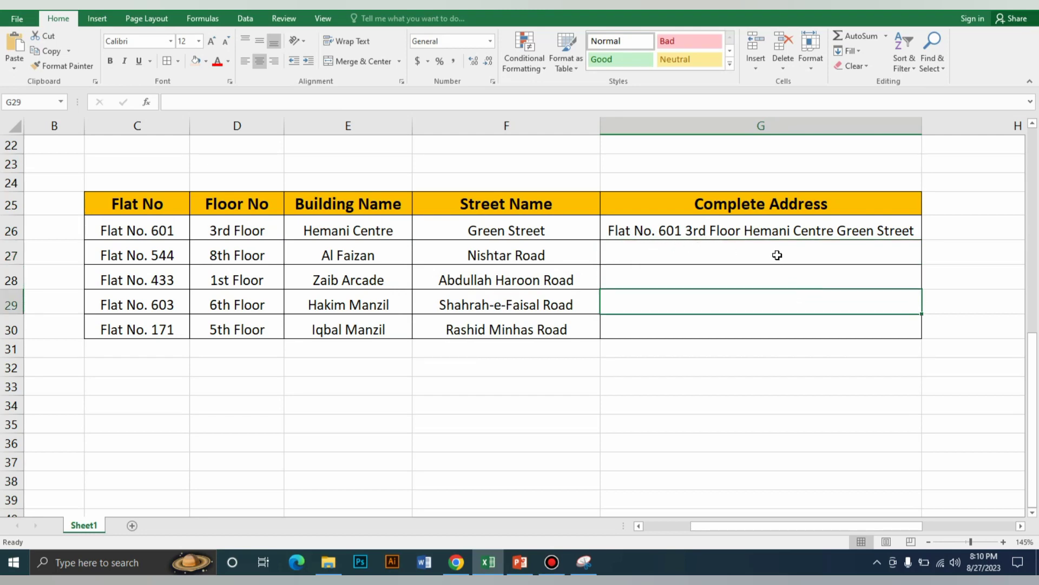
left_click(906, 235)
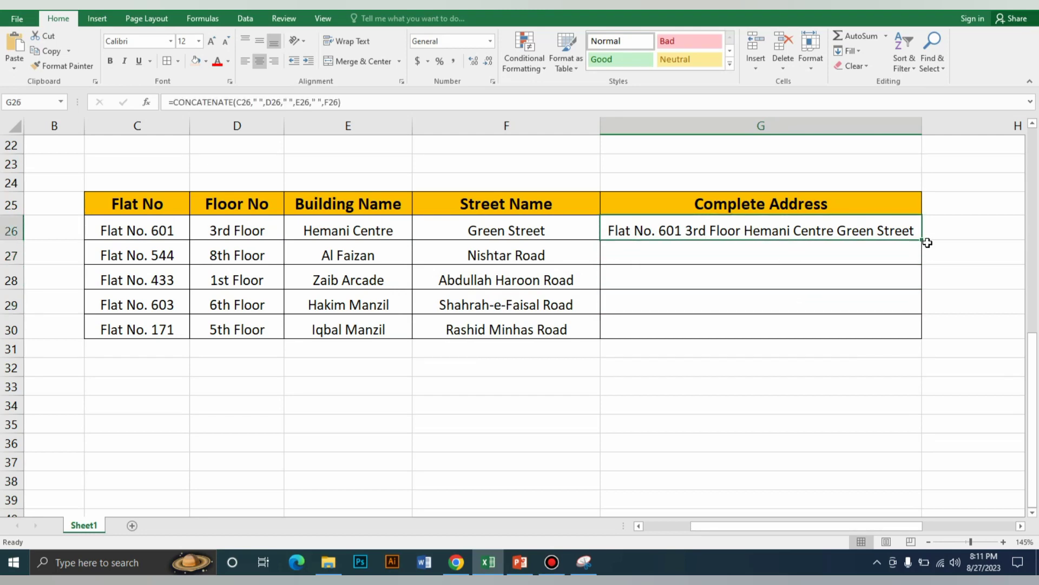
left_click_drag(923, 239, 924, 338)
left_click(793, 401)
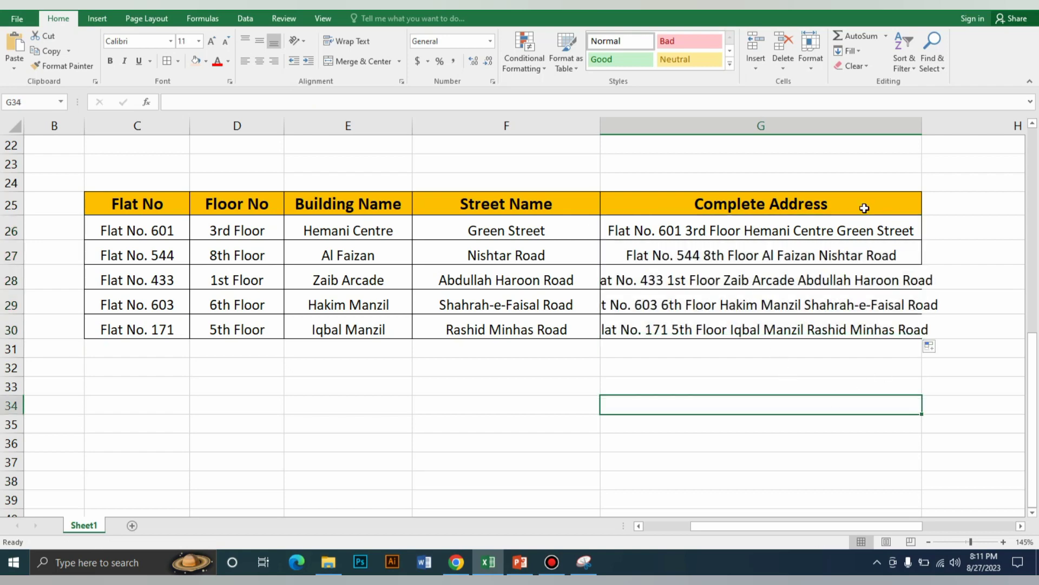
double_click(924, 130)
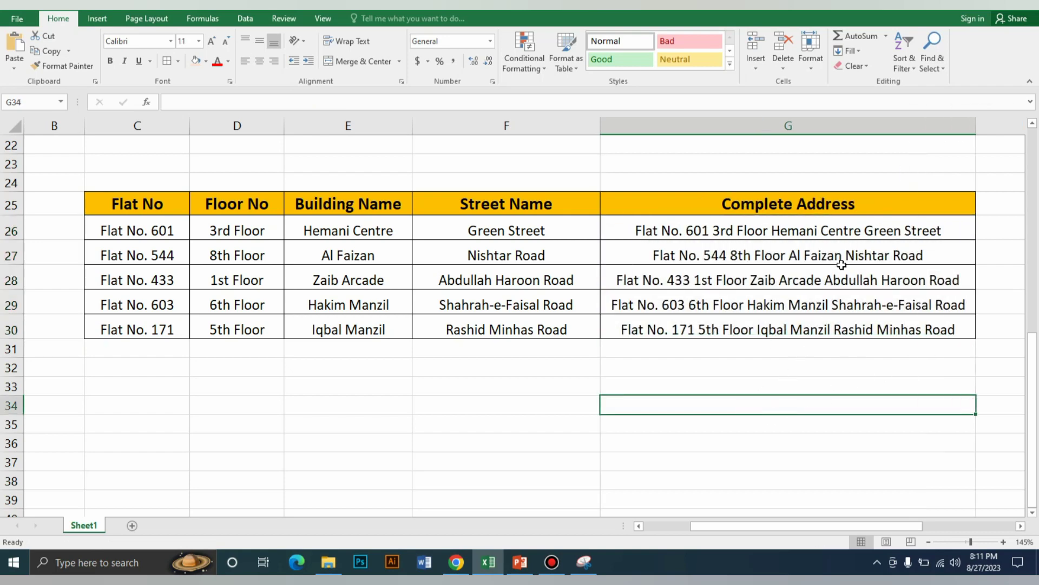